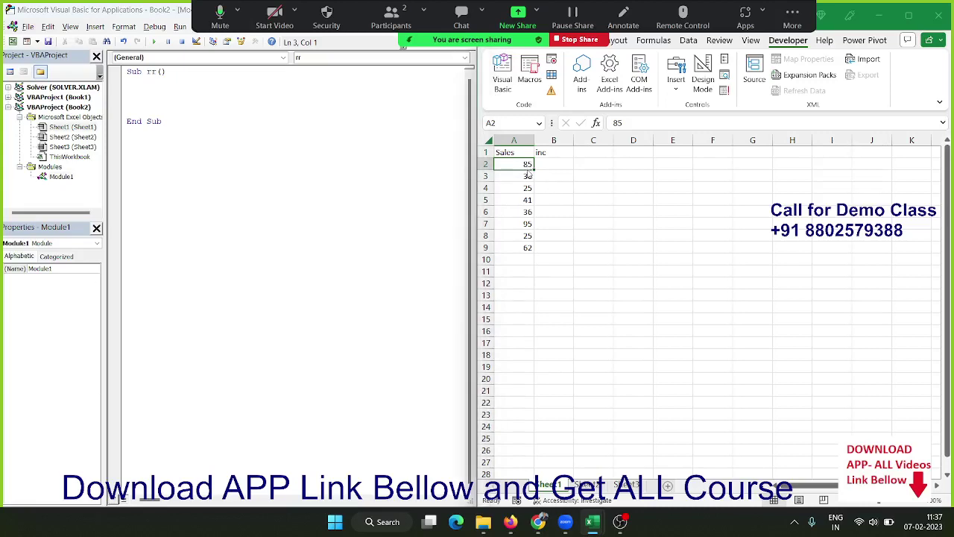
# Enter the note >50 in cell D2, then move the selection back to B2
pyautogui.click(626, 173)
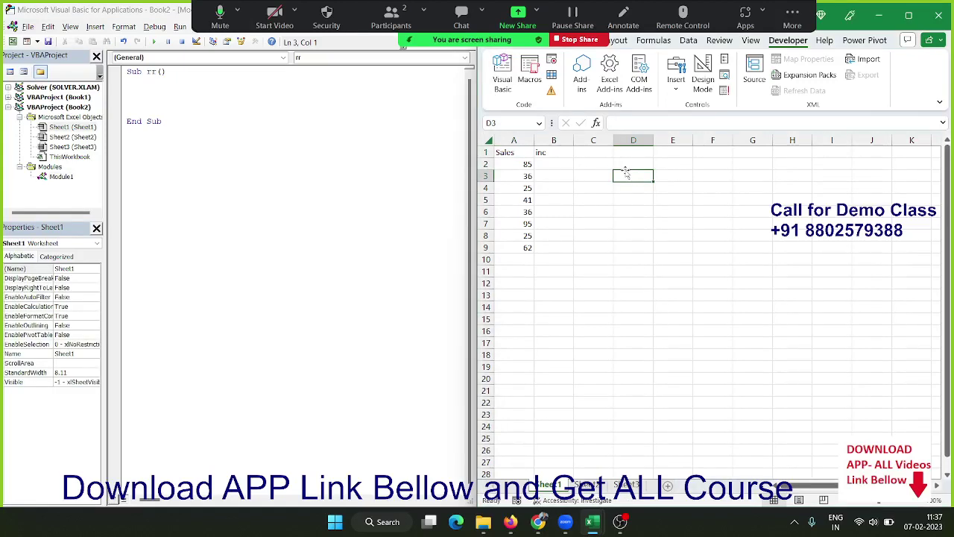
pyautogui.click(626, 165)
pyautogui.write('>50')
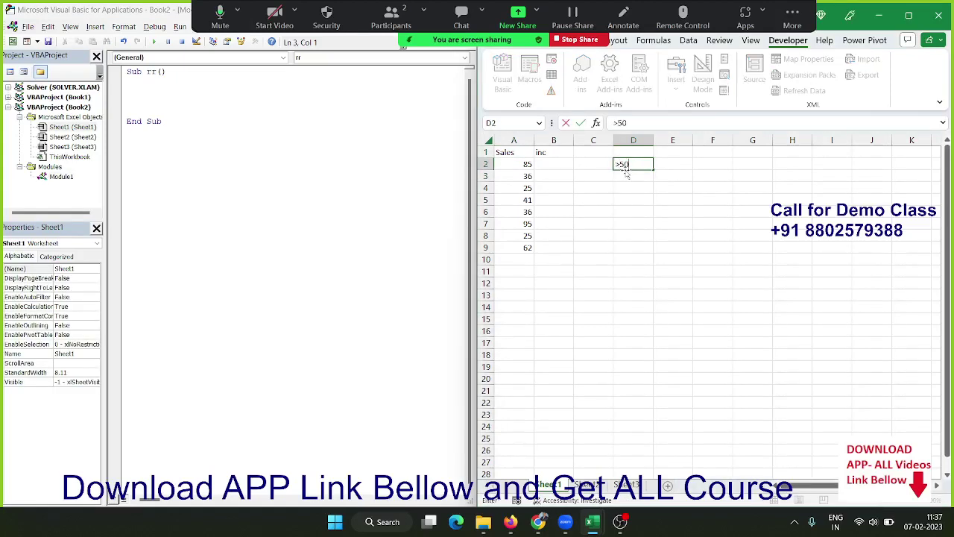
pyautogui.press('Return')
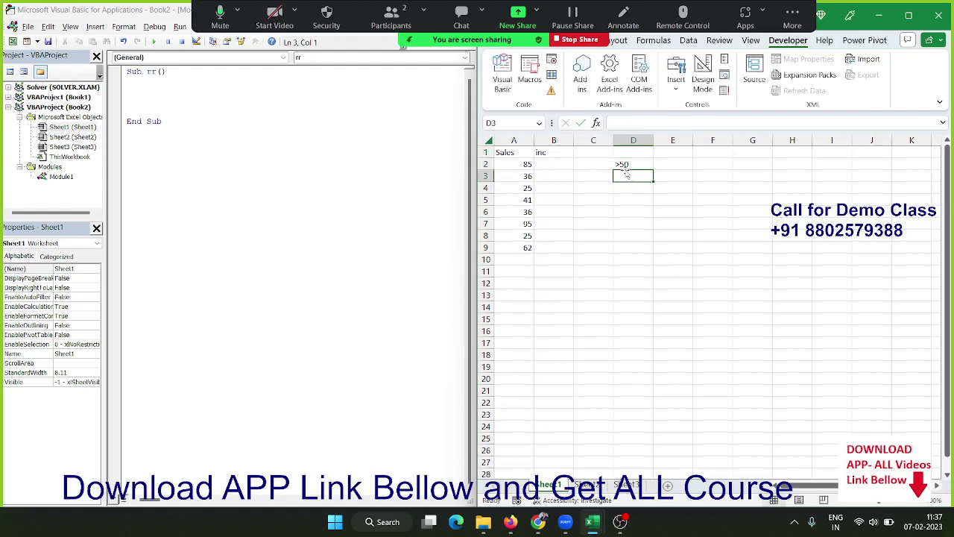
pyautogui.press('Left')
pyautogui.press('Left')
pyautogui.press('Up')
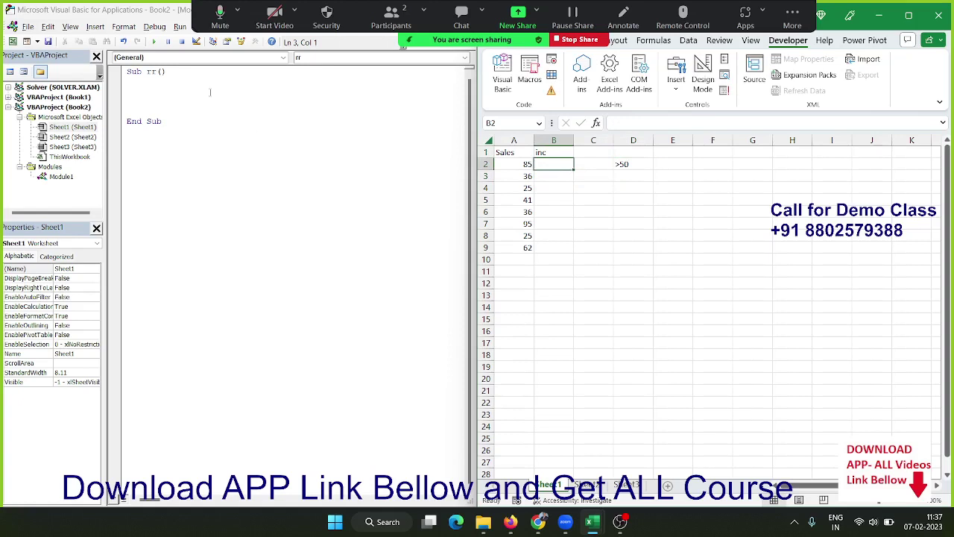
# In Sub rr, write If Range("A2").Value > 50 Then Range("B2").Value = 500
pyautogui.click(161, 89)
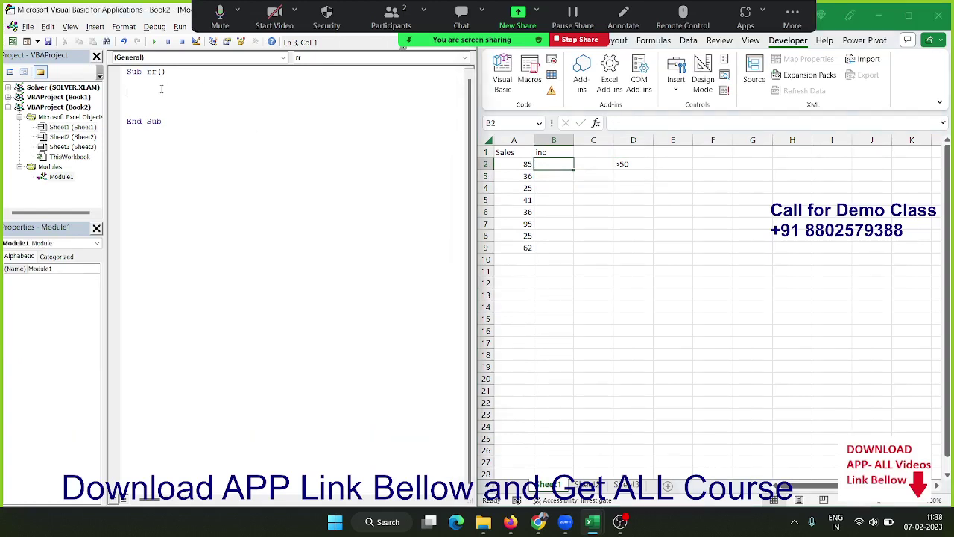
pyautogui.write('r')
pyautogui.write('ange')
pyautogui.press('BackSpace')
pyautogui.press('BackSpace')
pyautogui.press('BackSpace')
pyautogui.press('BackSpace')
pyautogui.write('if ran')
pyautogui.write('ge(')
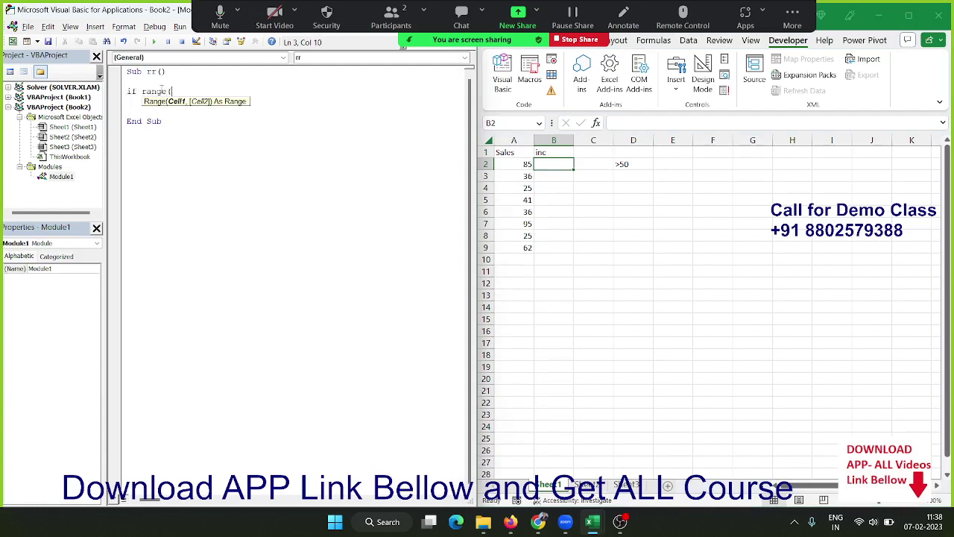
pyautogui.write('"A2')
pyautogui.write('").v')
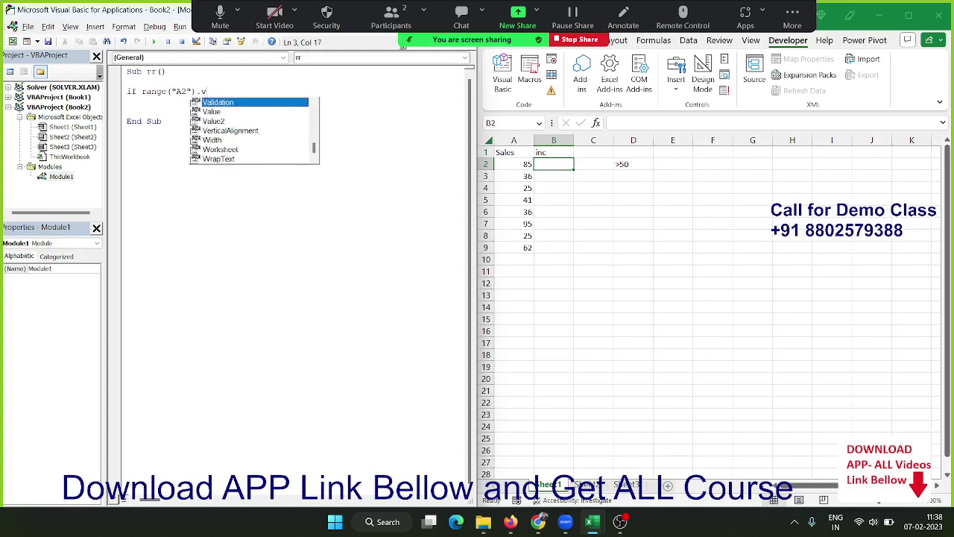
pyautogui.press('Down')
pyautogui.press('Tab')
pyautogui.write('>')
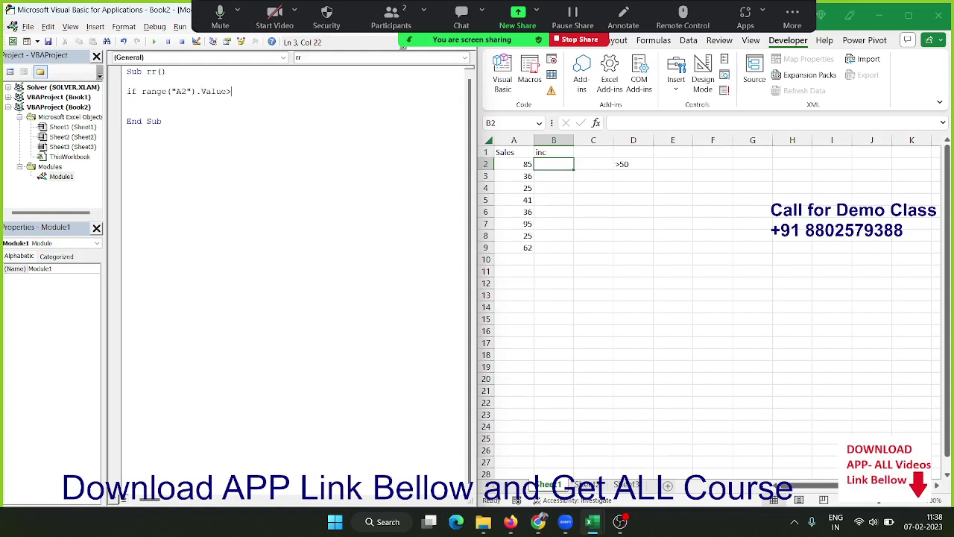
pyautogui.write('50 the')
pyautogui.write('n range')
pyautogui.write('("B2')
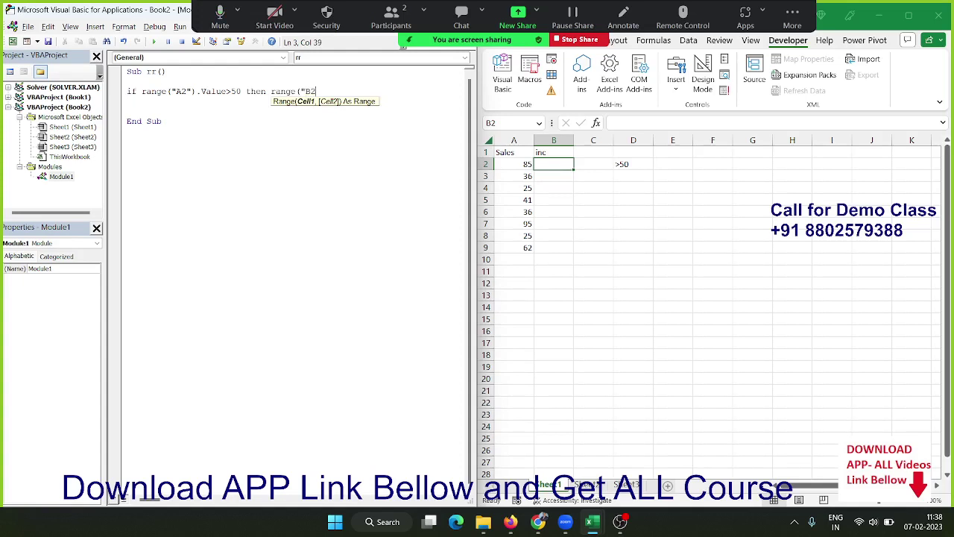
pyautogui.write('"')
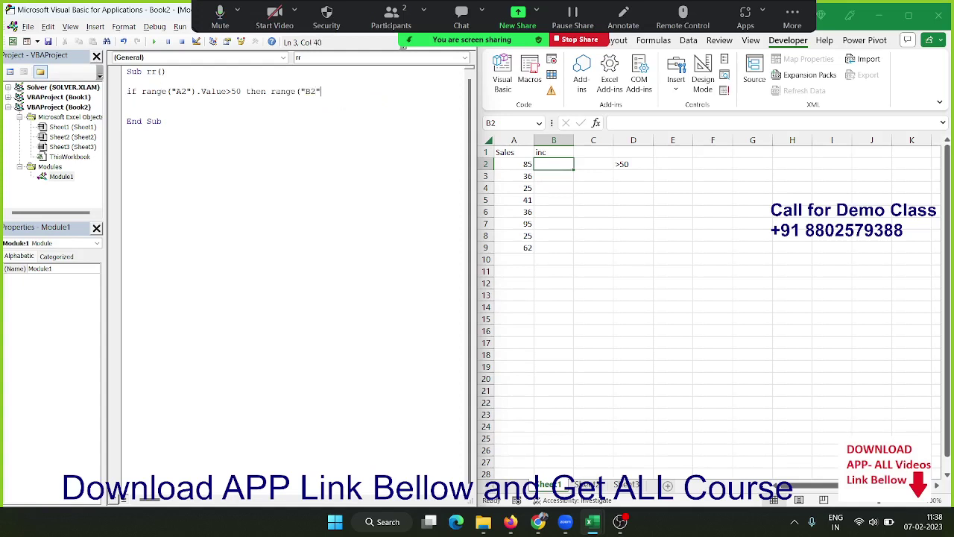
pyautogui.write(')')
pyautogui.write('.valu')
pyautogui.press('Tab')
pyautogui.write('=500')
pyautogui.press('Return')
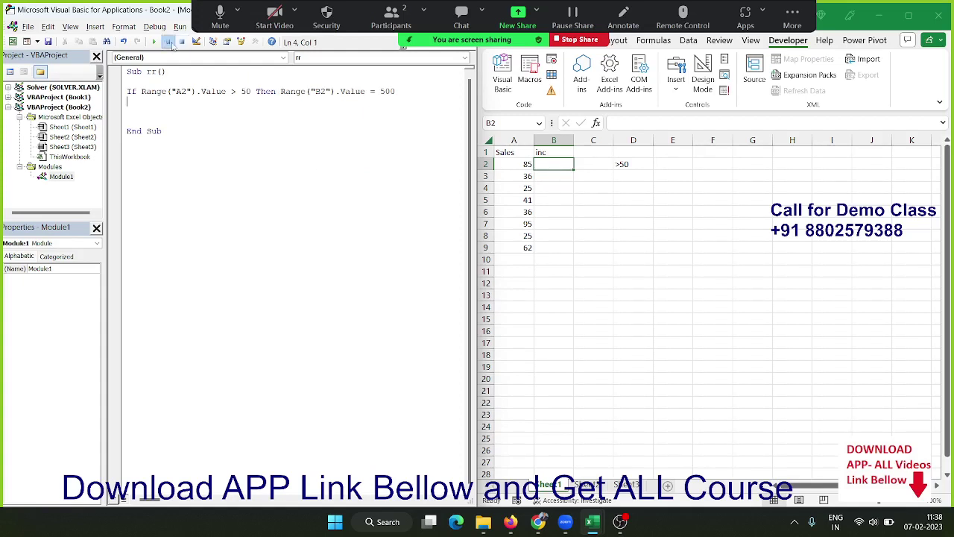
# Run the rr macro, then change the sales value in A2 to 36
pyautogui.click(155, 43)
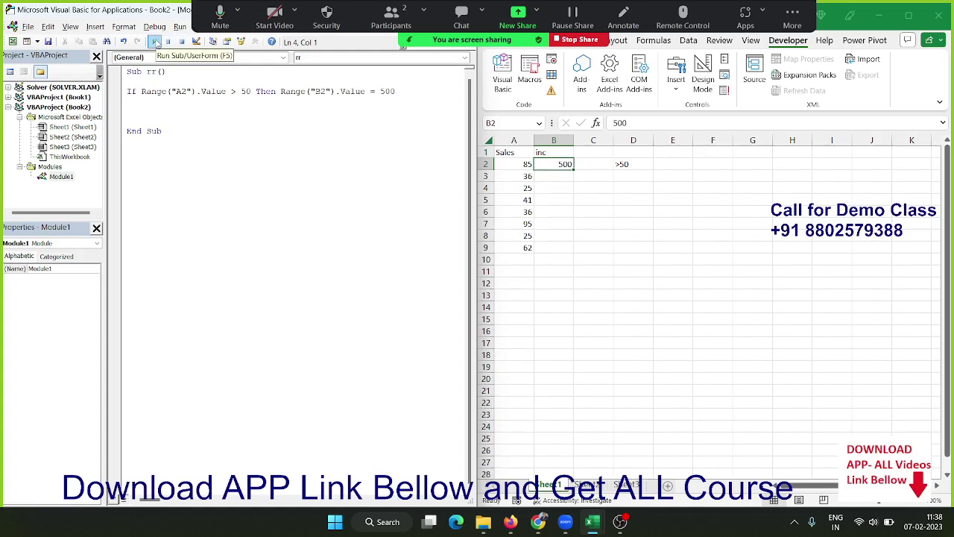
pyautogui.click(511, 165)
pyautogui.click(511, 165)
pyautogui.write('36')
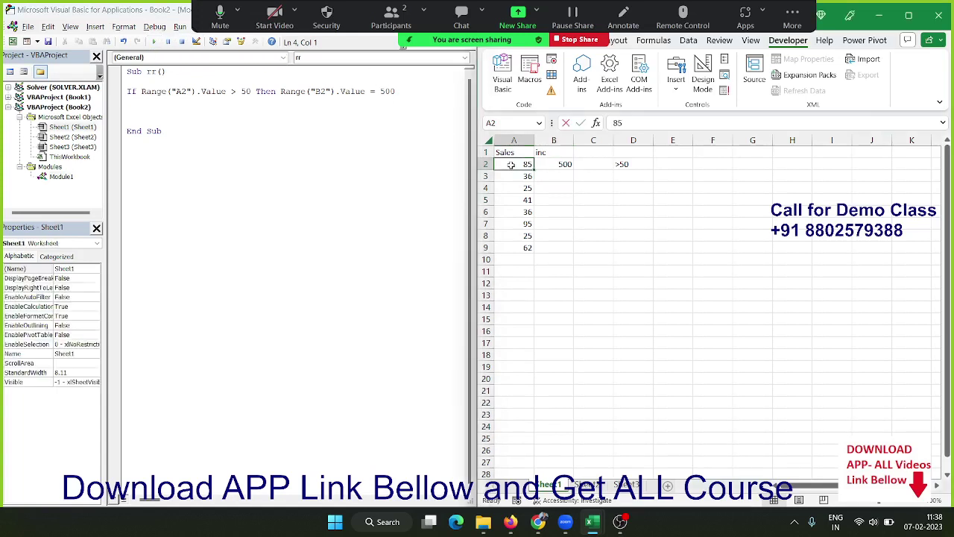
pyautogui.press('Tab')
# Clear the 500 from B2 and run rr again
pyautogui.press('Delete')
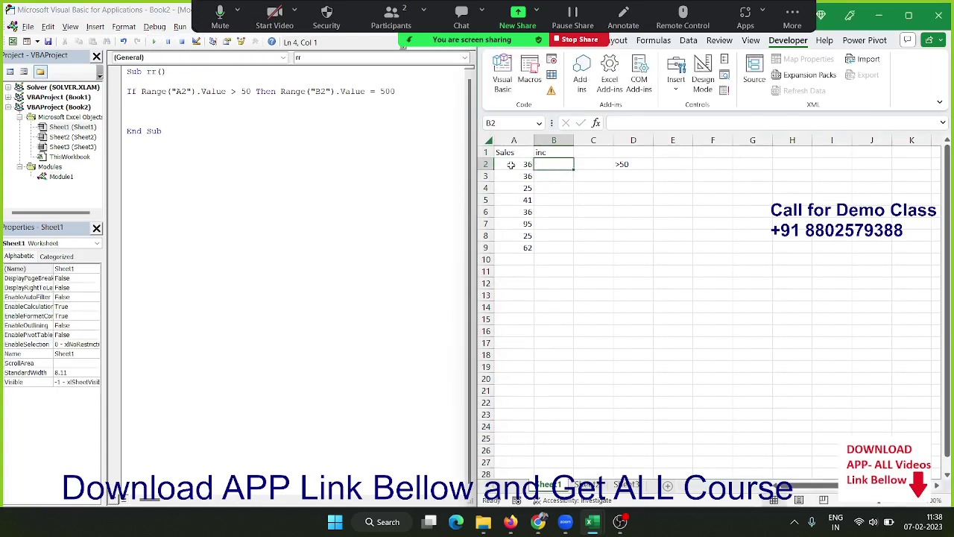
pyautogui.click(327, 113)
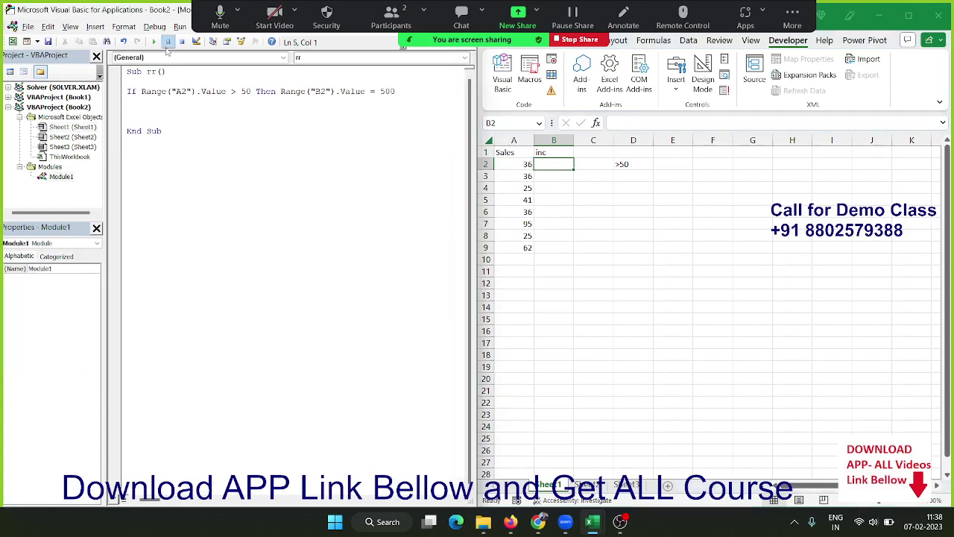
pyautogui.click(154, 43)
# Below the first macro, write a new Sub rr() containing MsgBox "hi"
pyautogui.click(119, 153)
pyautogui.write('s')
pyautogui.write('ub rr')
pyautogui.write('()')
pyautogui.press('Return')
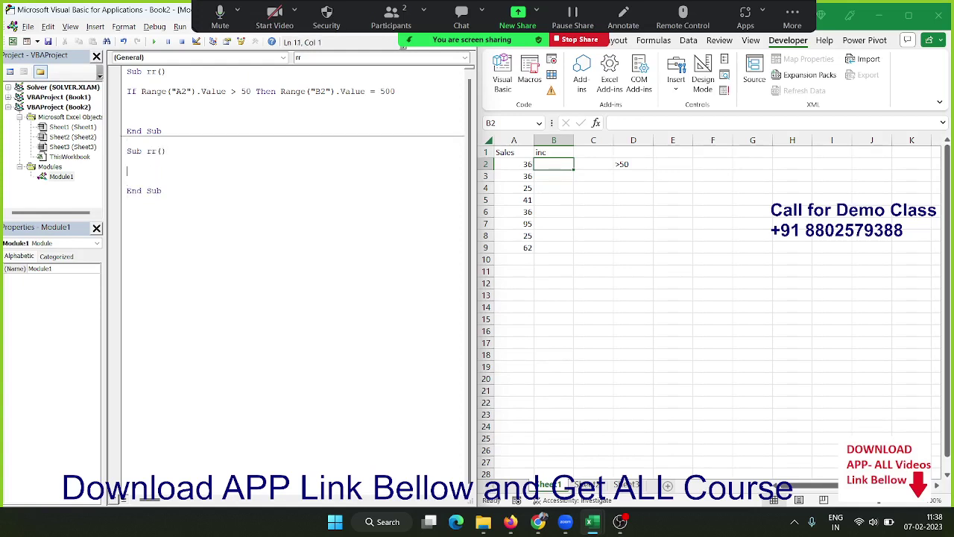
pyautogui.write('msgb')
pyautogui.write('ox "')
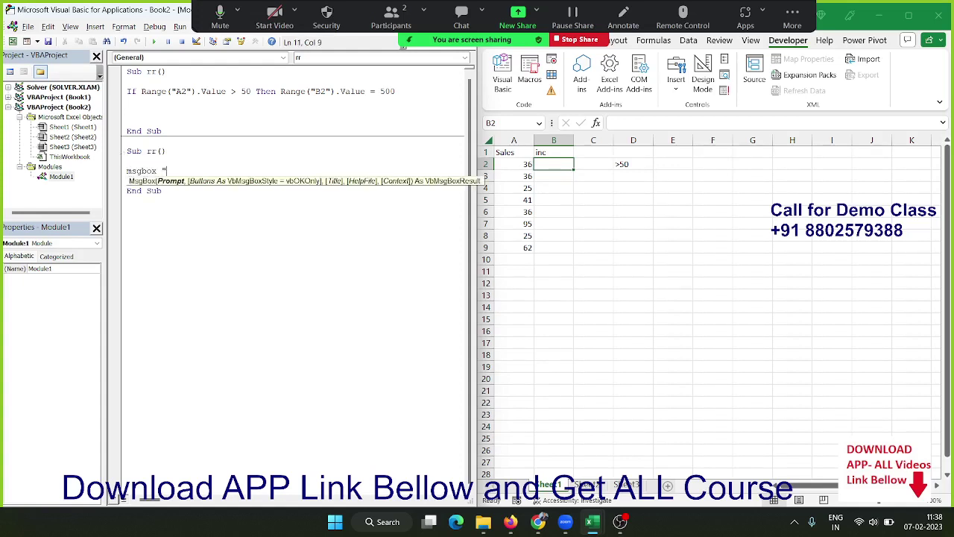
pyautogui.write('hi')
pyautogui.press('Return')
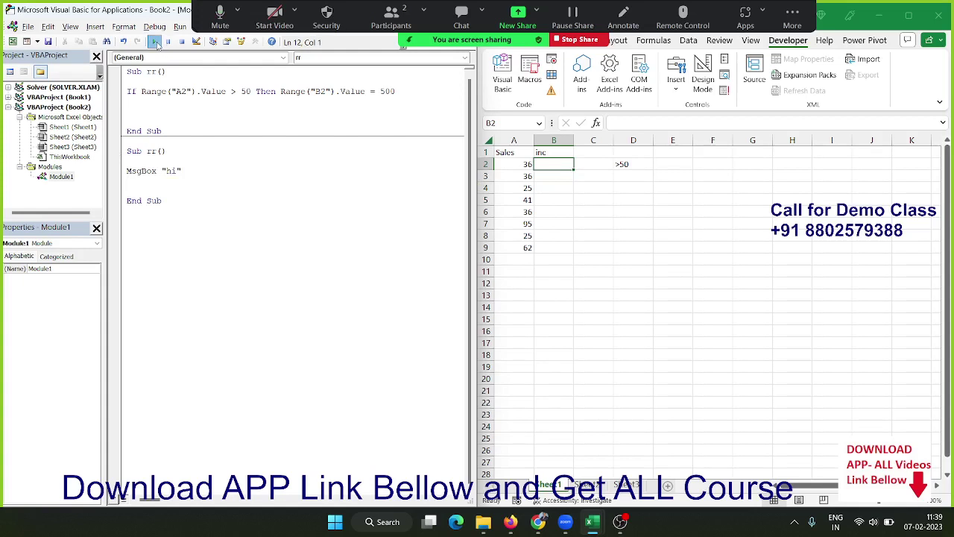
# After the ambiguous name error, rename the new macro to rr_ and run it, moving the hi box aside
pyautogui.click(156, 43)
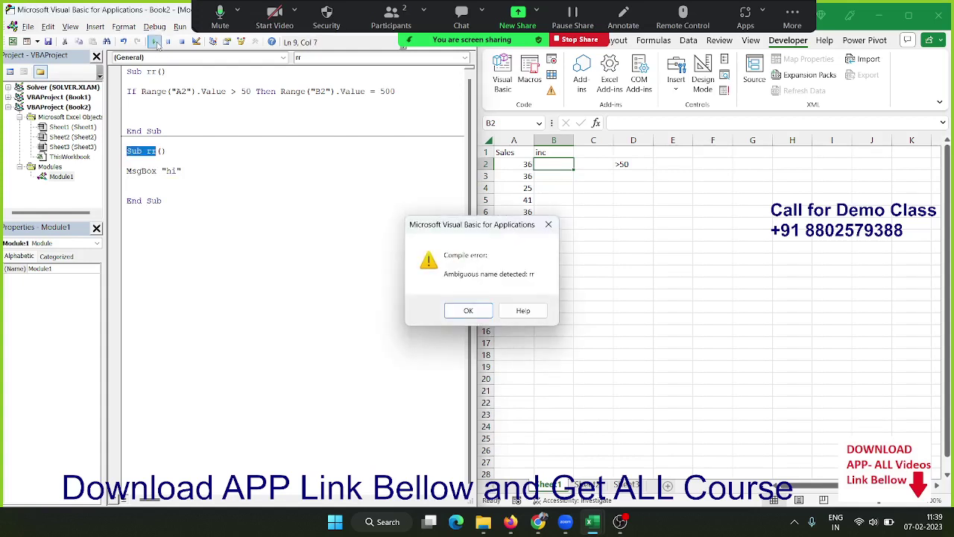
pyautogui.press('Return')
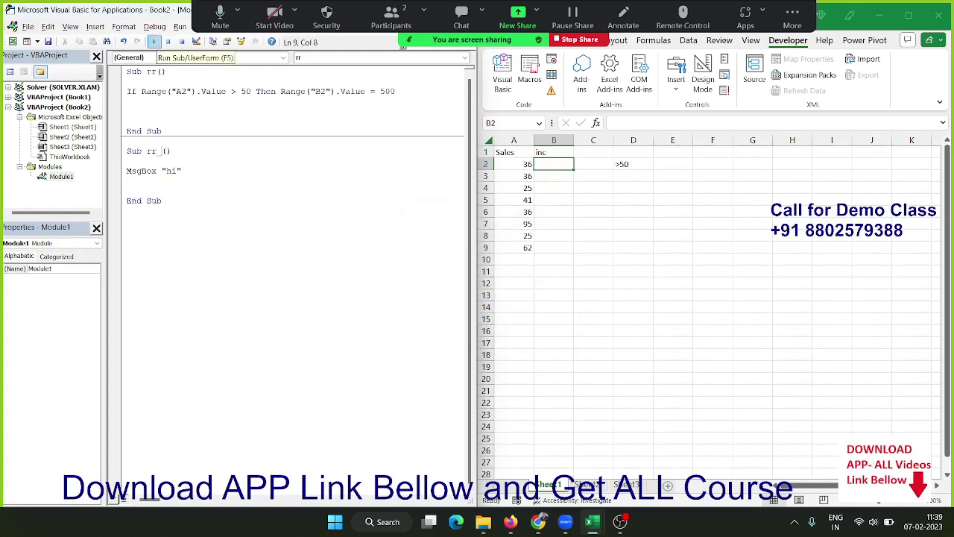
pyautogui.write('r_')
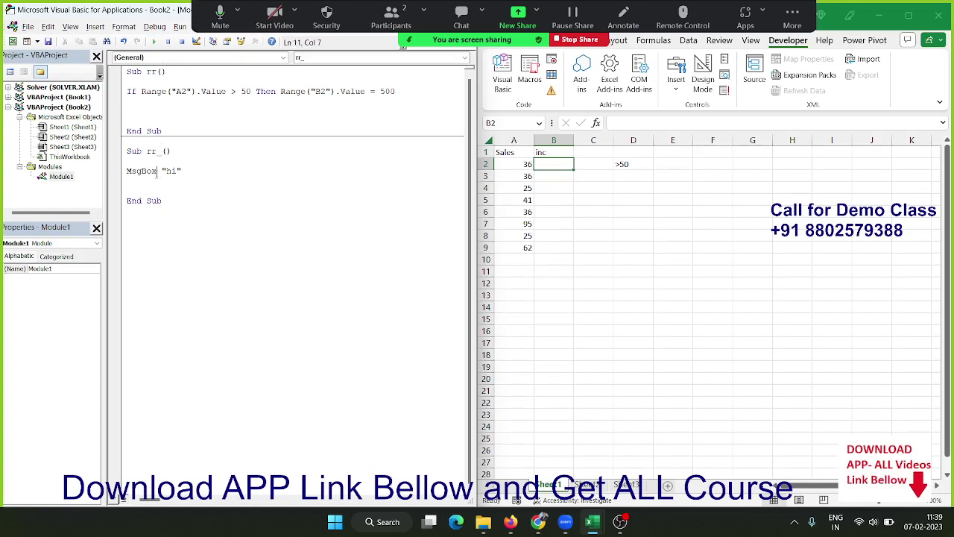
pyautogui.click(153, 41)
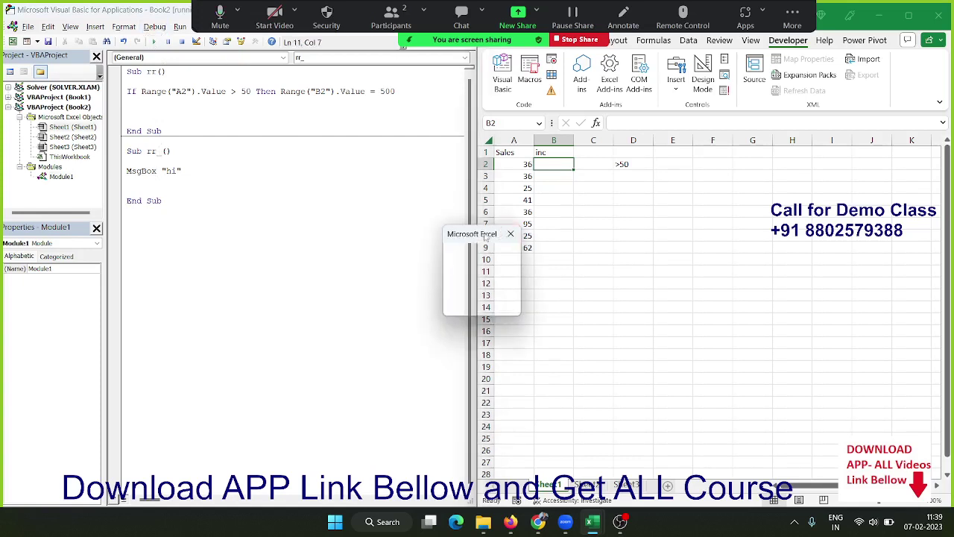
pyautogui.moveTo(486, 235)
pyautogui.mouseDown()
pyautogui.moveTo(397, 199)
pyautogui.moveTo(402, 330)
pyautogui.mouseUp()
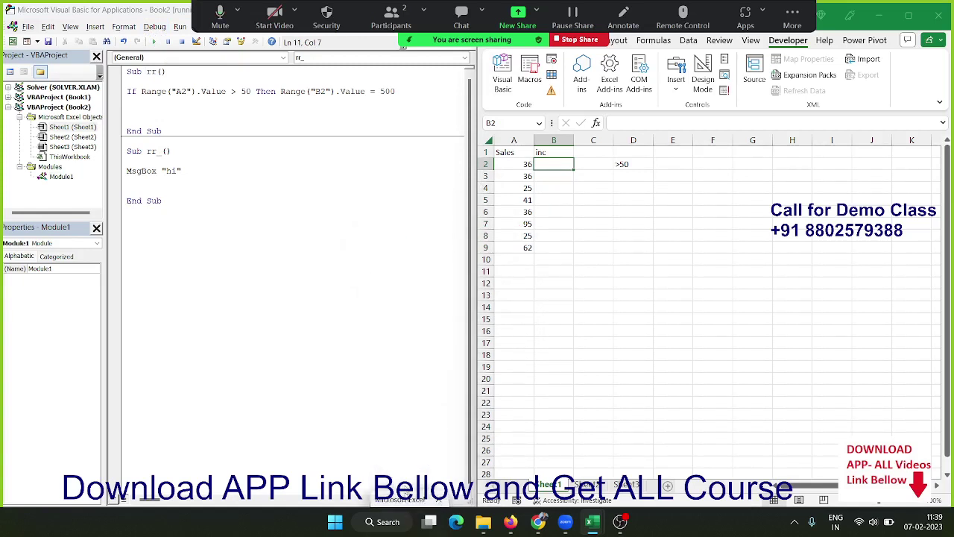
# Close the hi message and paste three extra copies of the MsgBox "hi" line
pyautogui.click(410, 394)
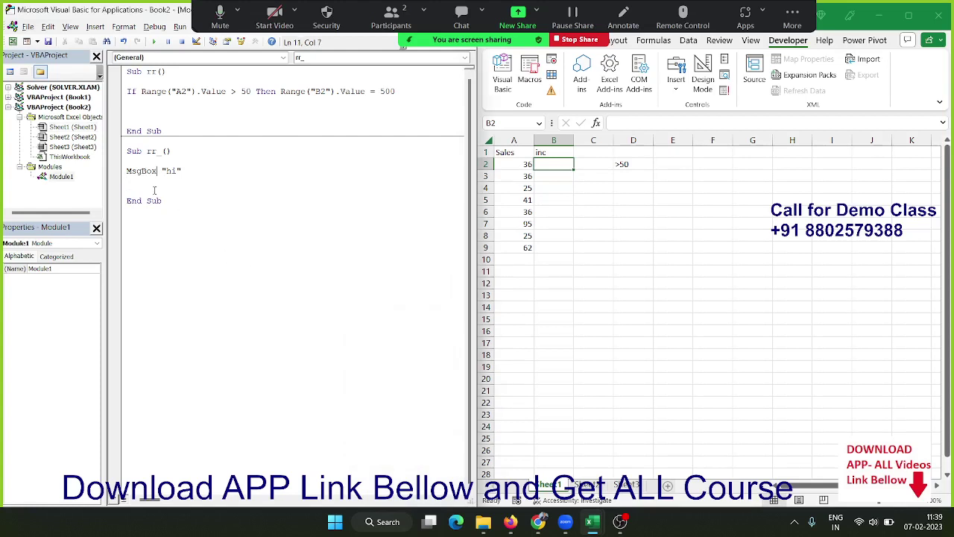
pyautogui.press('Home')
pyautogui.hotkey('shift', 'Down')
pyautogui.hotkey('ctrl', 'c')
pyautogui.press('Right')
pyautogui.hotkey('ctrl', 'v')
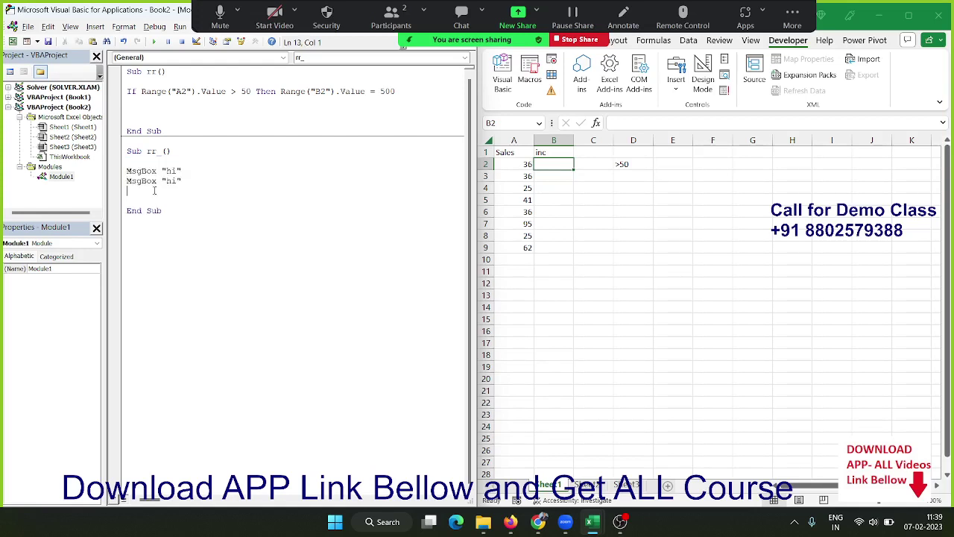
pyautogui.hotkey('ctrl', 'v')
pyautogui.hotkey('ctrl', 'v')
# Delete the three extra MsgBox lines and add a blank line above the remaining one
pyautogui.press('Up')
pyautogui.press('Up')
pyautogui.press('Up')
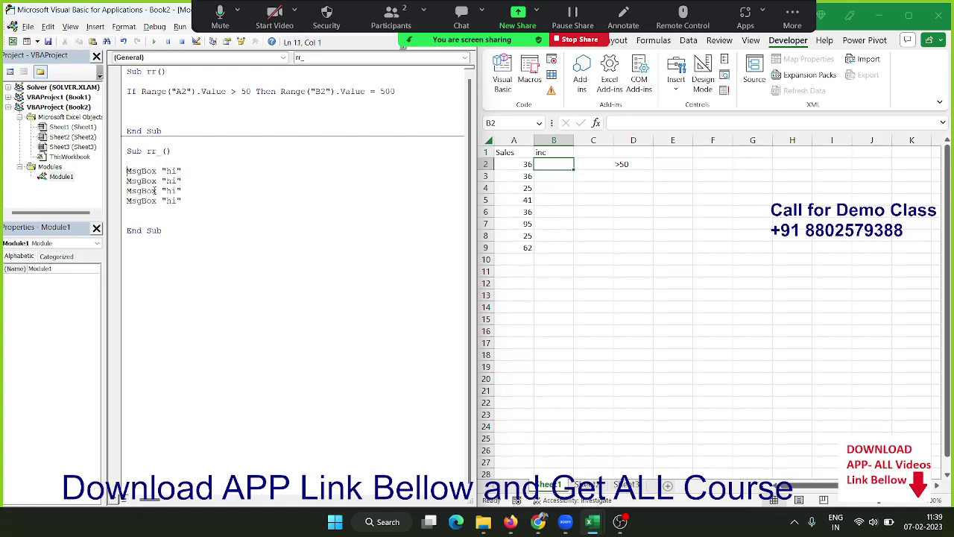
pyautogui.hotkey('shift', 'Down')
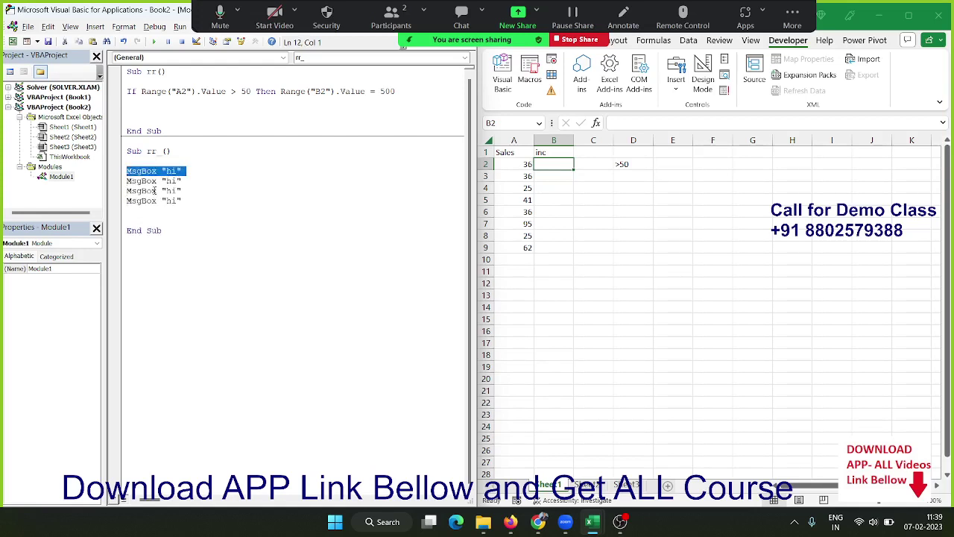
pyautogui.hotkey('shift', 'Down')
pyautogui.hotkey('shift', 'Down')
pyautogui.press('Up')
pyautogui.press('Up')
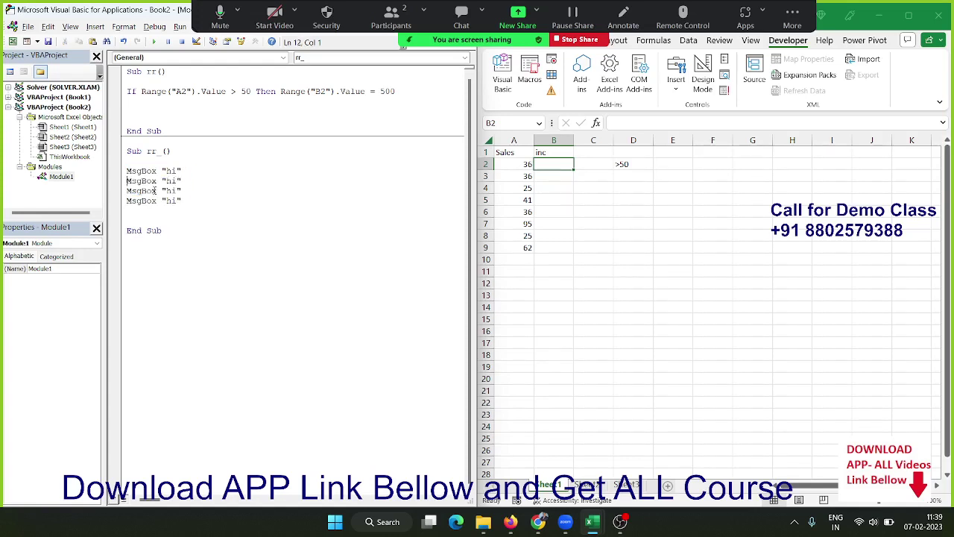
pyautogui.hotkey('shift', 'Down')
pyautogui.hotkey('shift', 'Down')
pyautogui.hotkey('shift', 'Down')
pyautogui.press('Delete')
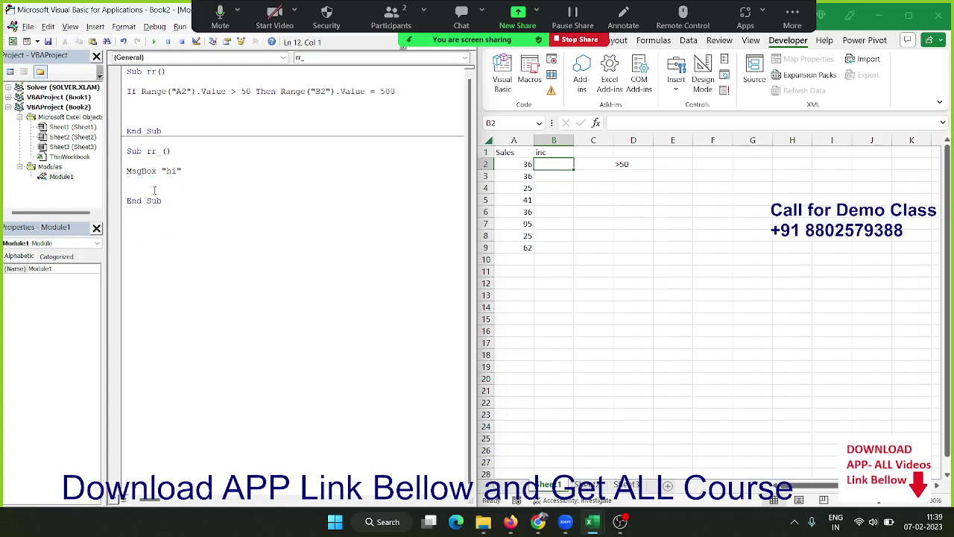
pyautogui.press('Return')
pyautogui.press('Up')
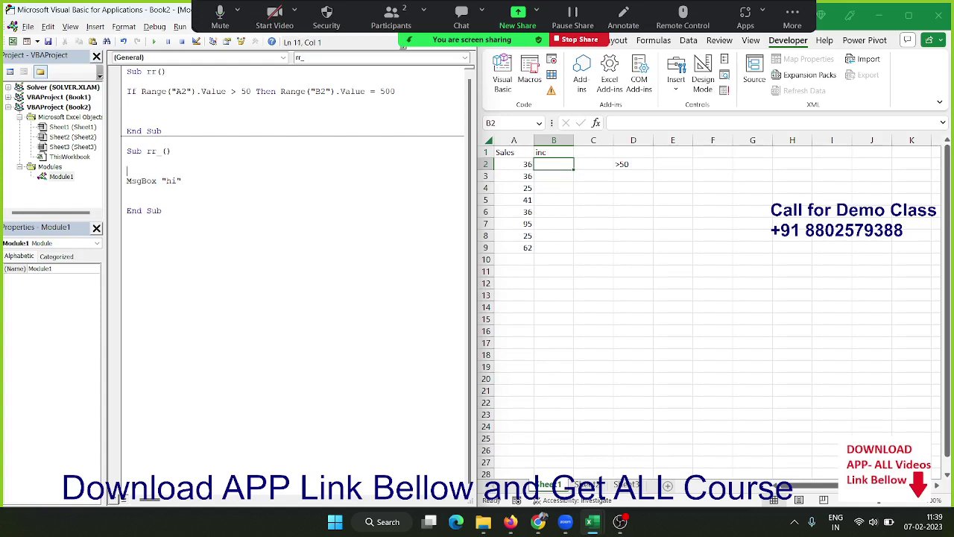
# Wrap MsgBox "hi" in For i = 1 To 5 / Next i, run rr_, and dismiss each hi message
pyautogui.write('for ')
pyautogui.write('i')
pyautogui.write('=')
pyautogui.write('1 to')
pyautogui.write(' 5')
pyautogui.click(181, 180)
pyautogui.write('next i')
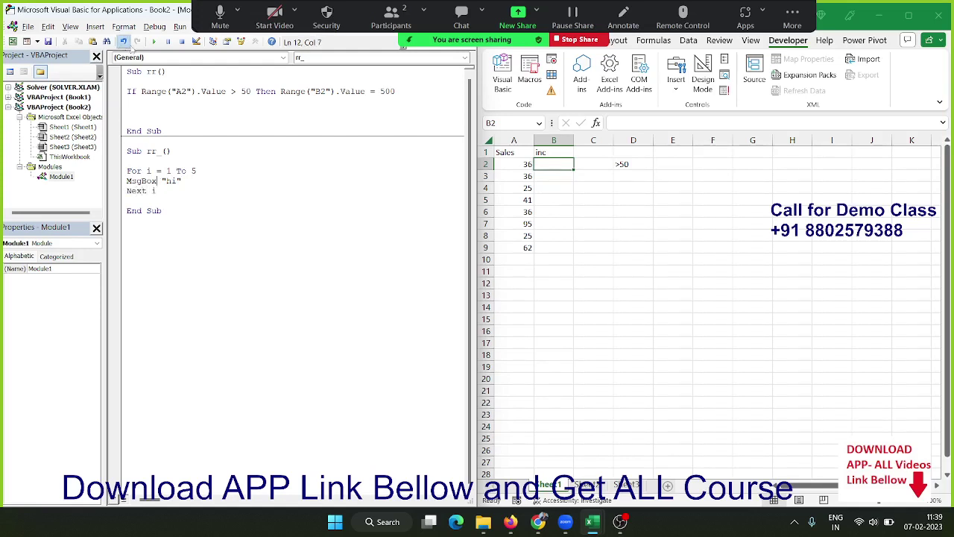
pyautogui.click(153, 43)
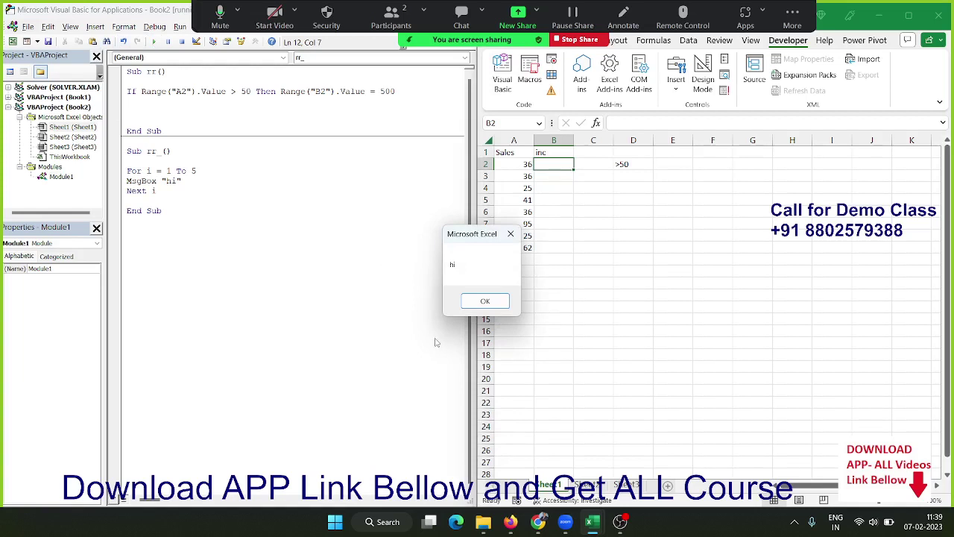
pyautogui.click(497, 304)
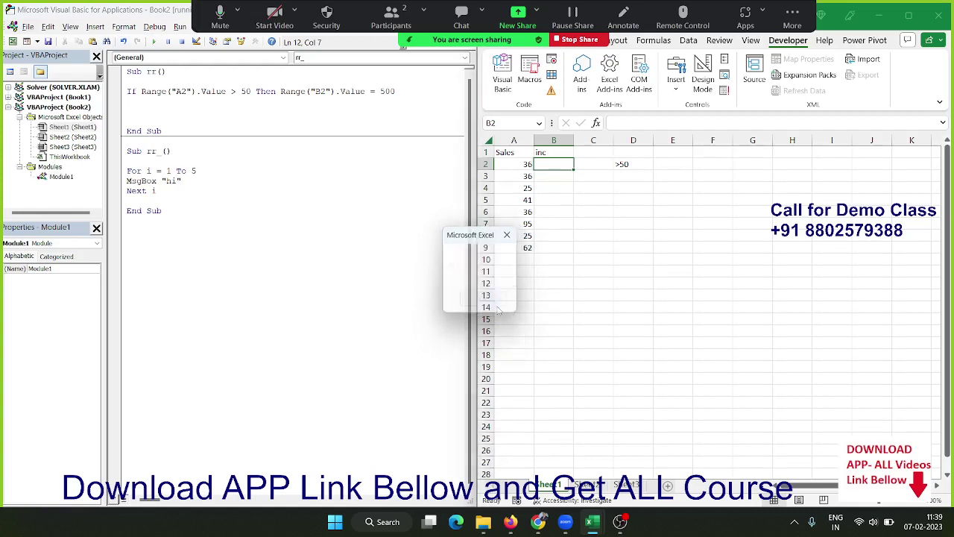
pyautogui.click(497, 304)
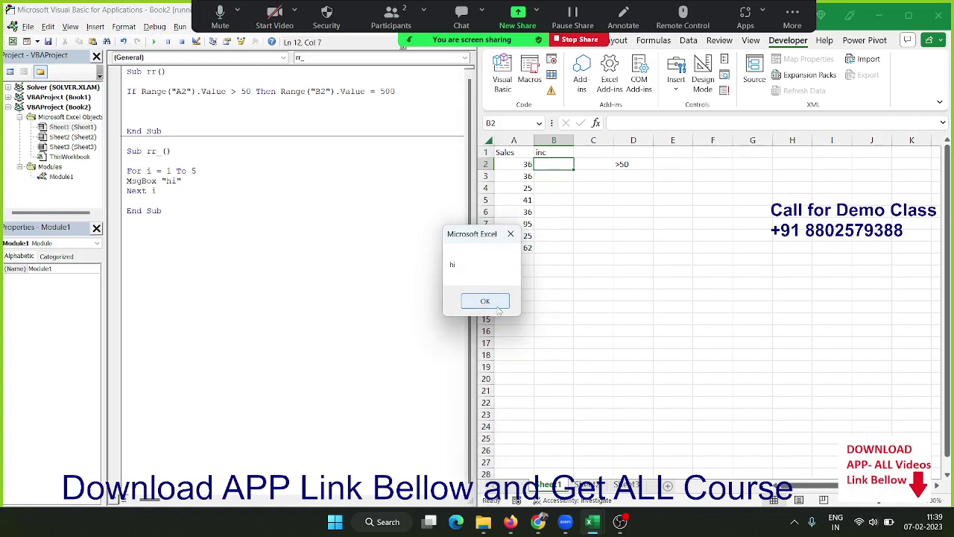
pyautogui.click(497, 304)
pyautogui.click(496, 304)
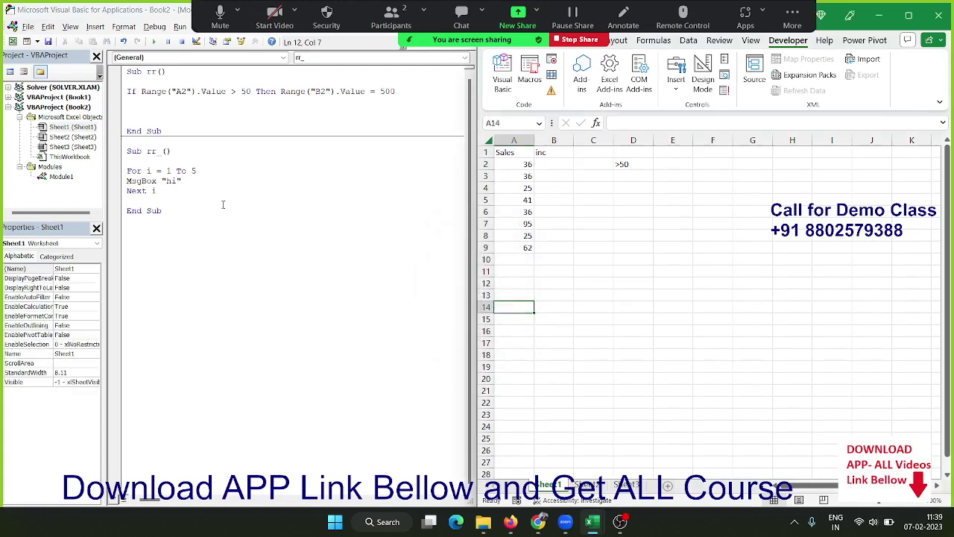
# Change the message to "hi" & i and the loop limit to To 3
pyautogui.click(196, 181)
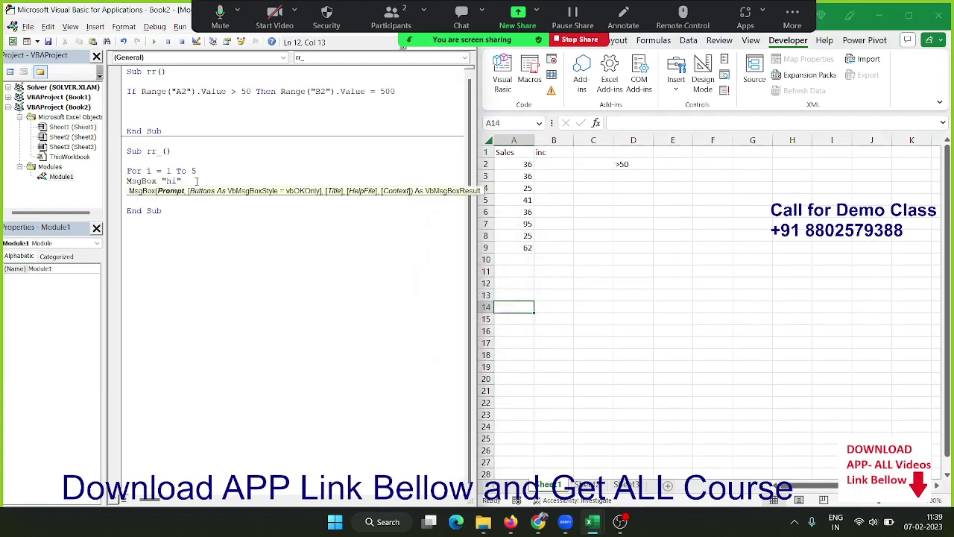
pyautogui.write('& i')
pyautogui.click(212, 164)
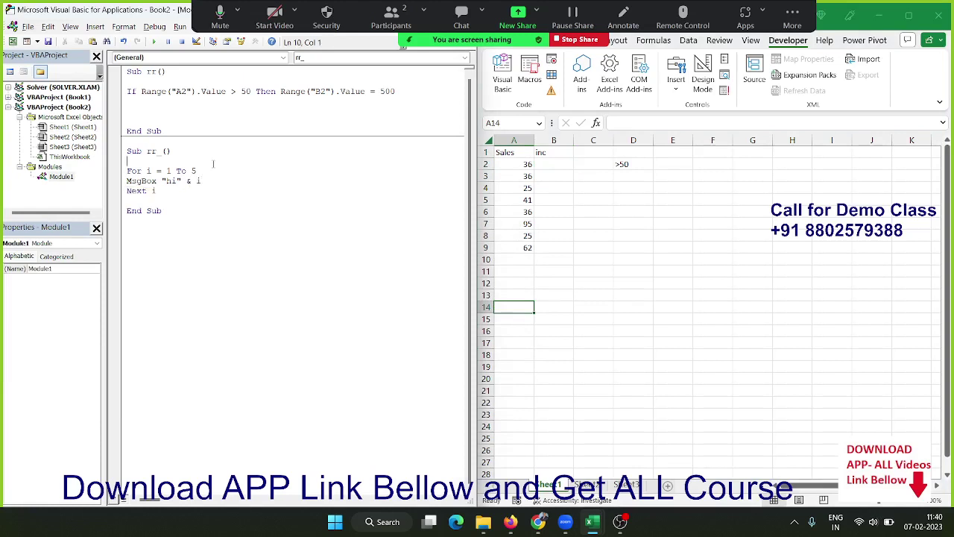
pyautogui.click(210, 170)
pyautogui.press('BackSpace')
pyautogui.write('3')
pyautogui.click(175, 190)
# Run rr_ again and dismiss the hi1, hi2 and hi3 messages
pyautogui.click(153, 43)
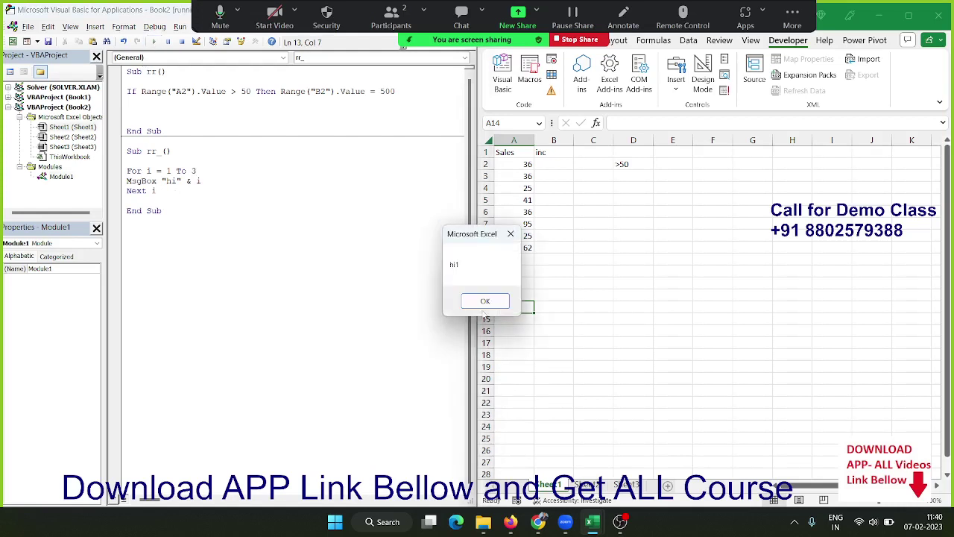
pyautogui.click(485, 300)
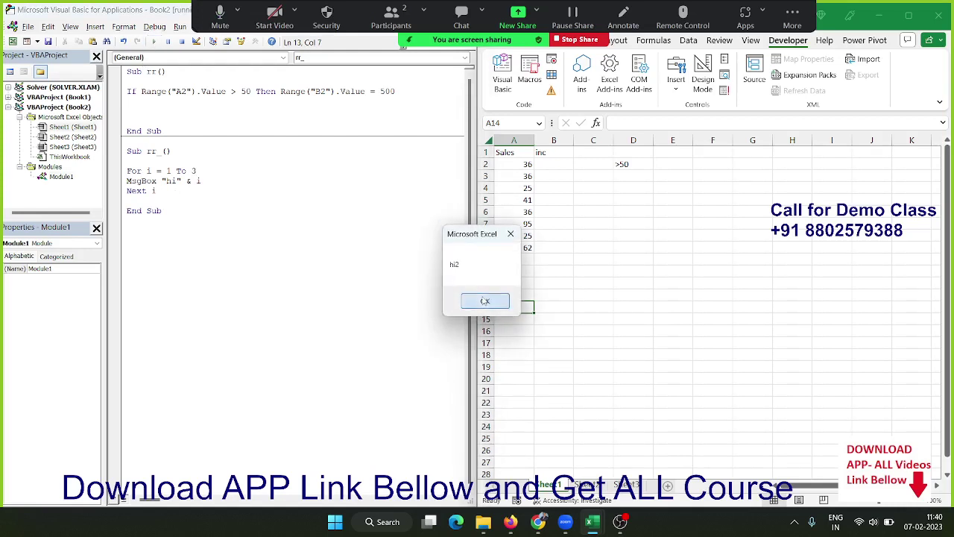
pyautogui.click(484, 301)
pyautogui.click(483, 300)
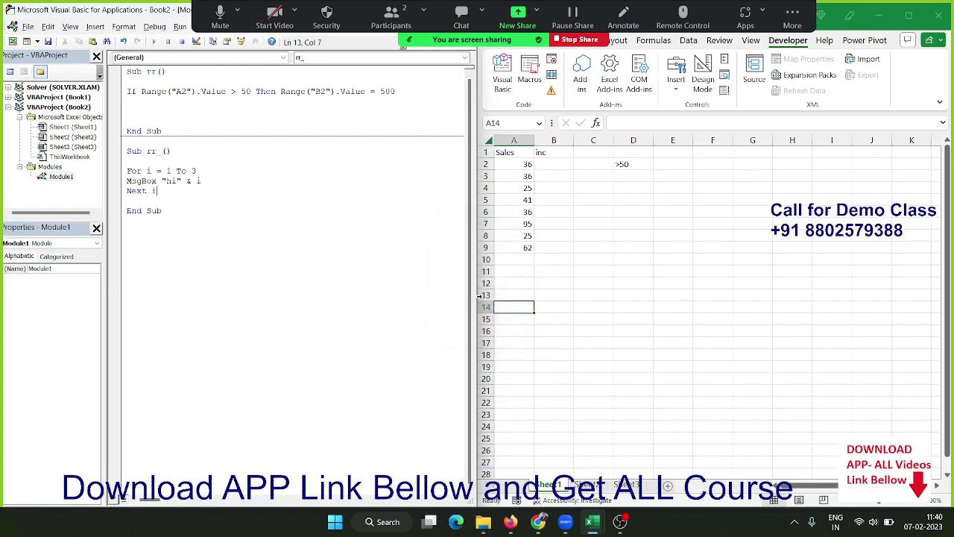
# Surround the If line in rr with For i = 2 To 9 and Next i
pyautogui.click(128, 91)
pyautogui.press('Return')
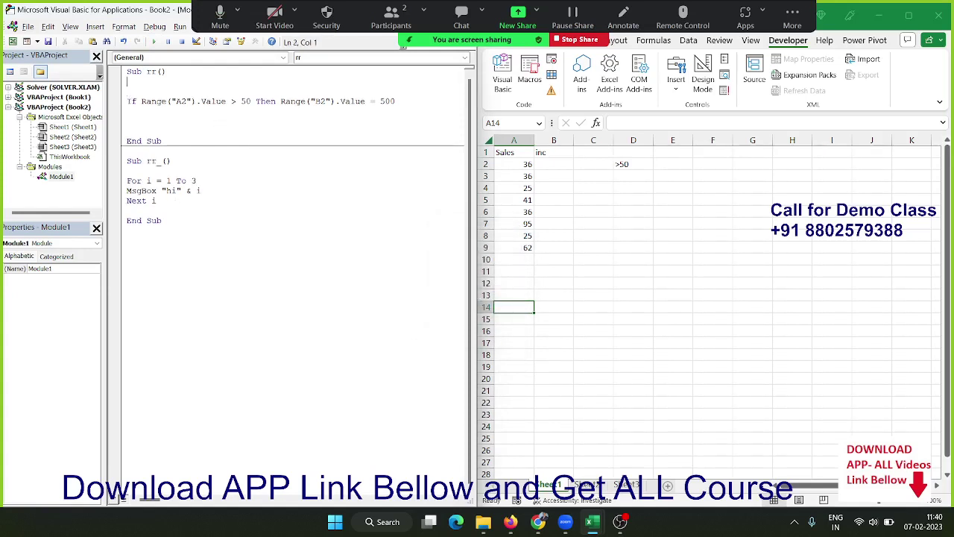
pyautogui.write('for')
pyautogui.write(' i = 2n ==')
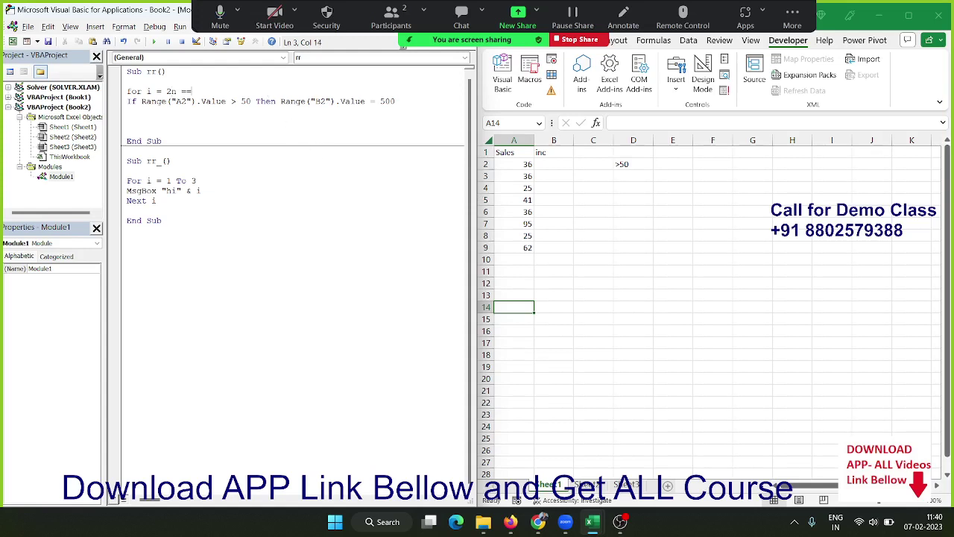
pyautogui.press('BackSpace')
pyautogui.press('BackSpace')
pyautogui.write('to ')
pyautogui.write('9')
pyautogui.click(127, 111)
pyautogui.write('next ')
pyautogui.write('i')
# Change the "A2" reference in the If line to "A" & i
pyautogui.doubleClick(208, 101)
pyautogui.doubleClick(319, 101)
pyautogui.click(187, 102)
pyautogui.press('BackSpace')
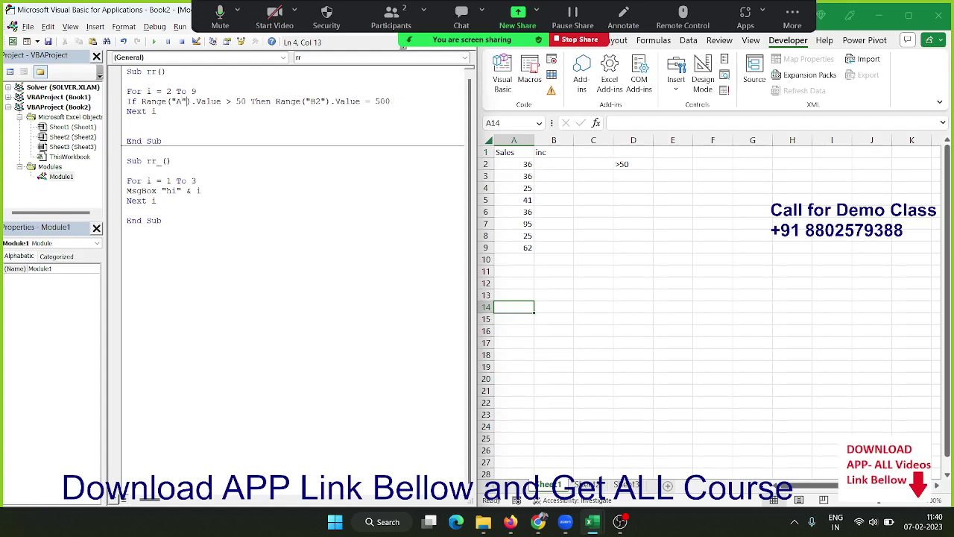
pyautogui.write('&')
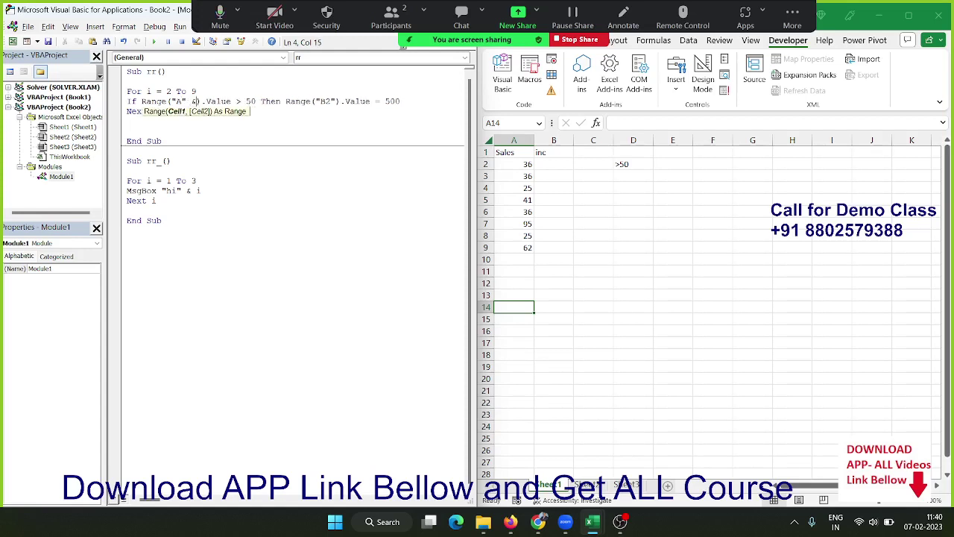
pyautogui.write(' i')
pyautogui.moveTo(285, 127); pyautogui.dragTo(209, 192)
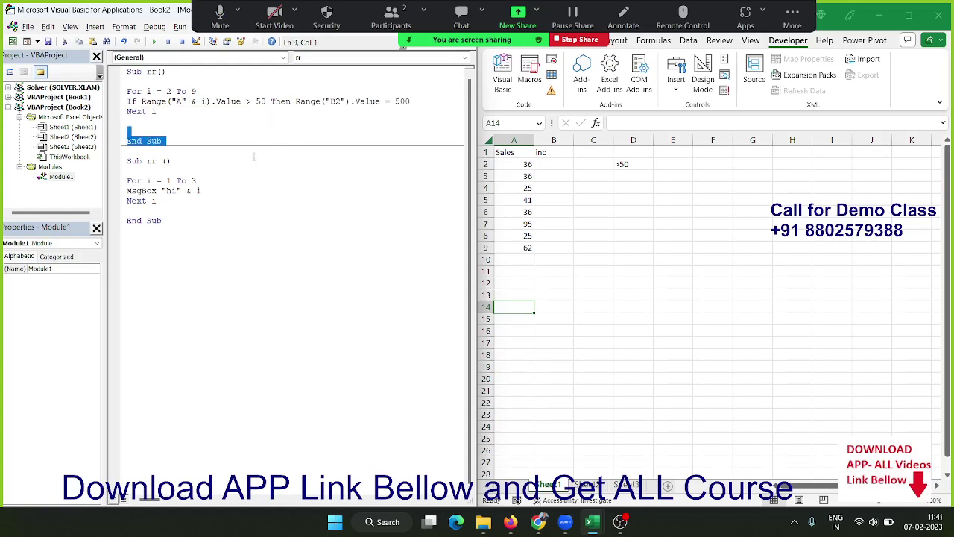
pyautogui.click(213, 191)
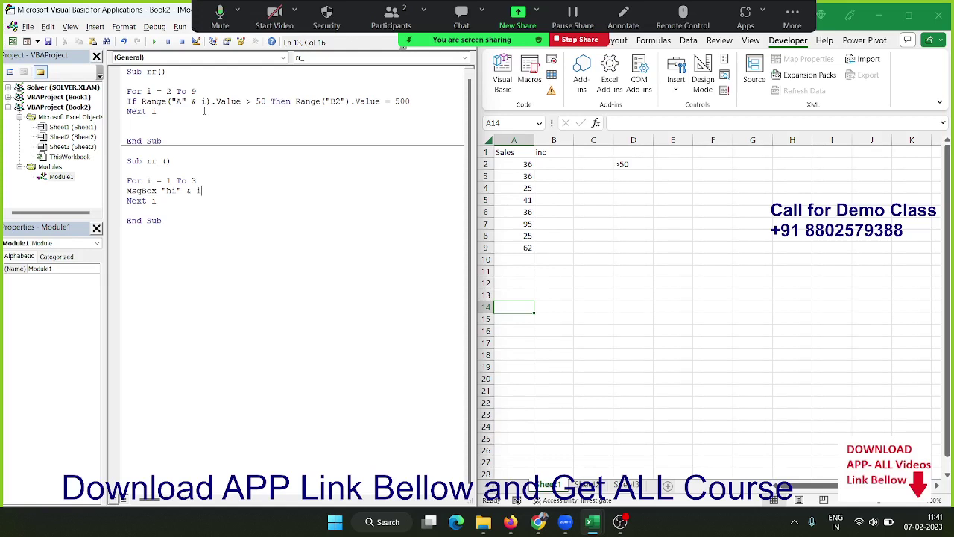
# Change "B2" to "B" & i, then start stepping through rr with F8
pyautogui.click(340, 100)
pyautogui.press('BackSpace')
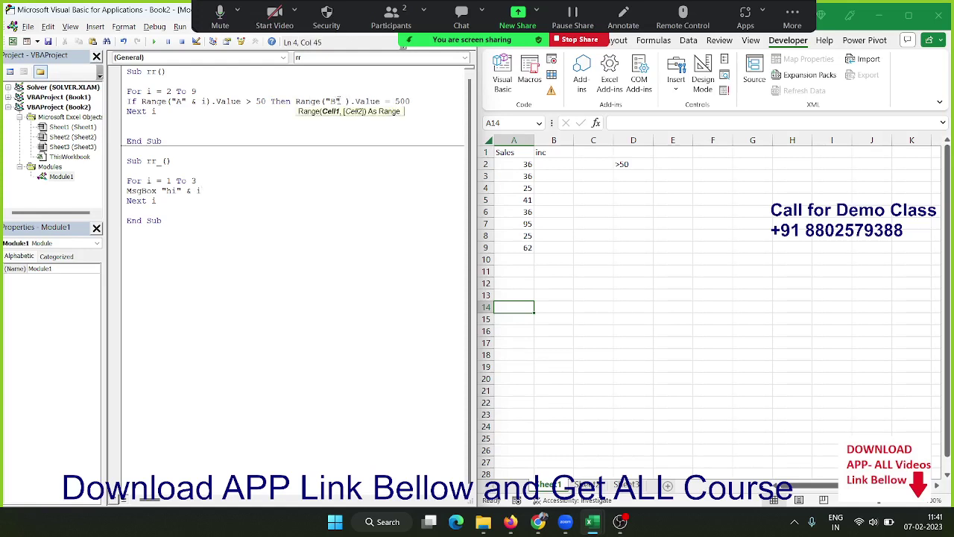
pyautogui.write('& i')
pyautogui.click(217, 130)
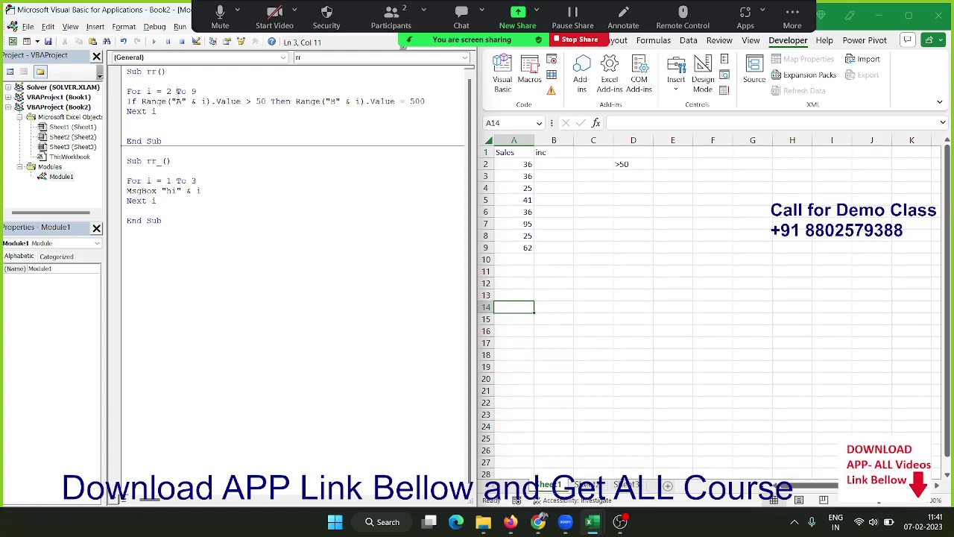
pyautogui.press('F8')
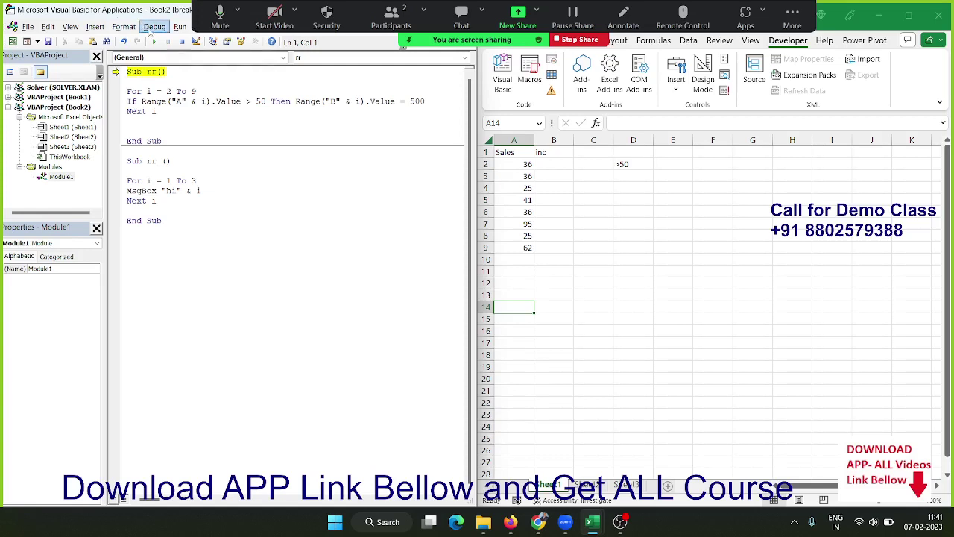
# Step from the For line through the If line, checking the cell values it reads
pyautogui.click(154, 27)
pyautogui.click(197, 56)
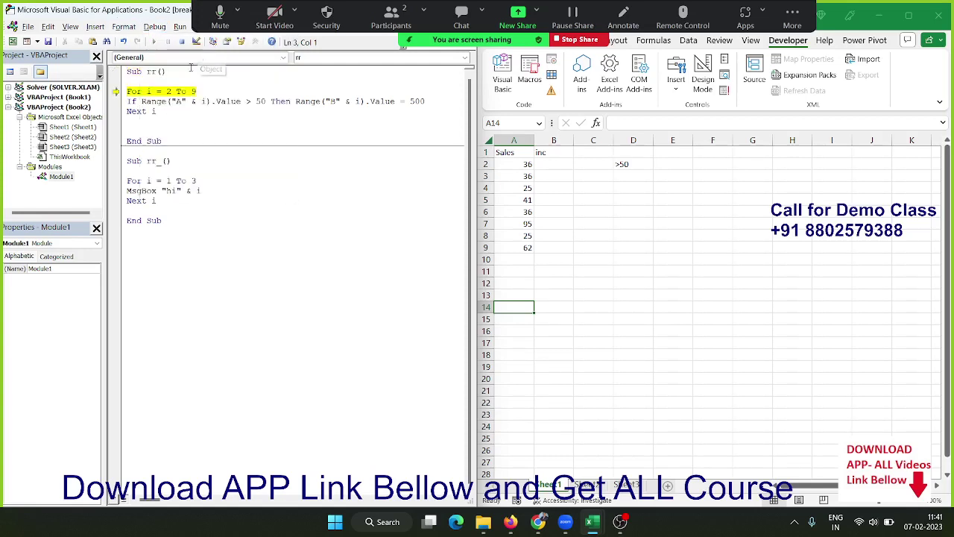
pyautogui.moveTo(148, 92)
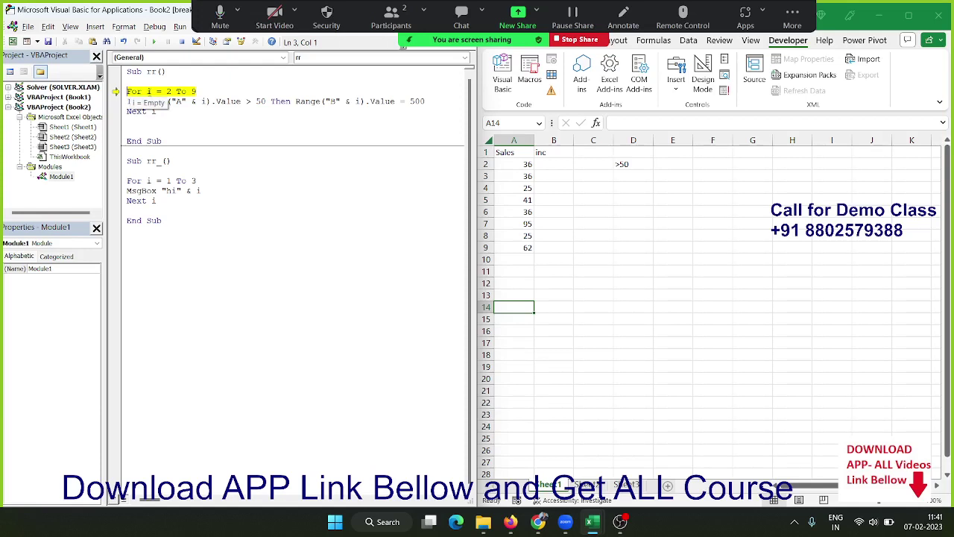
pyautogui.press('F8')
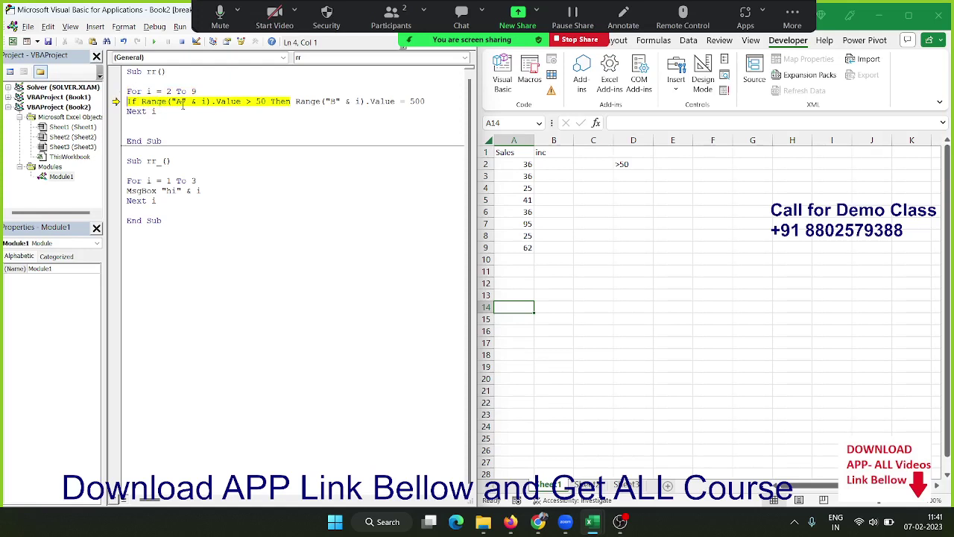
pyautogui.moveTo(204, 102)
pyautogui.moveTo(357, 102)
pyautogui.press('F8')
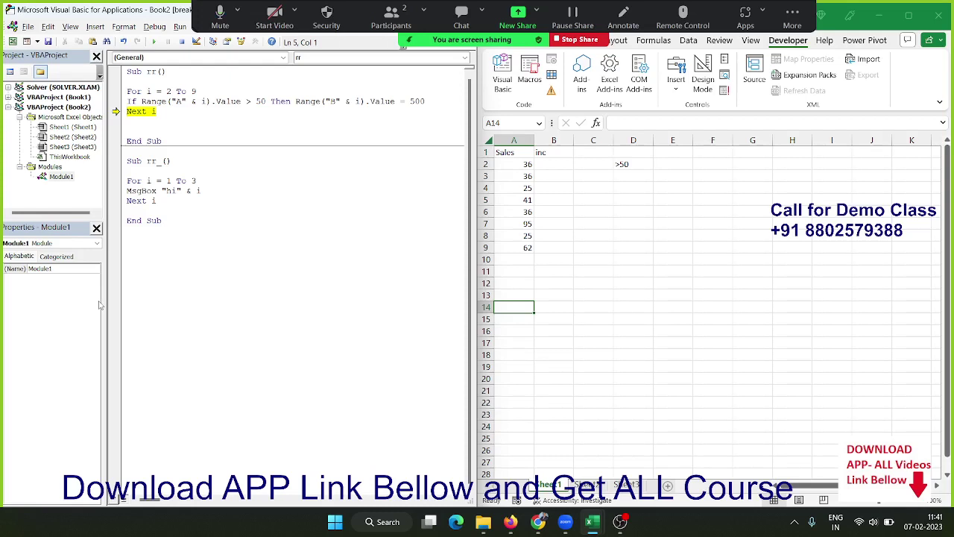
# Keep stepping through the loop until B7 and B9 get 500, then reset the macro
pyautogui.press('F8')
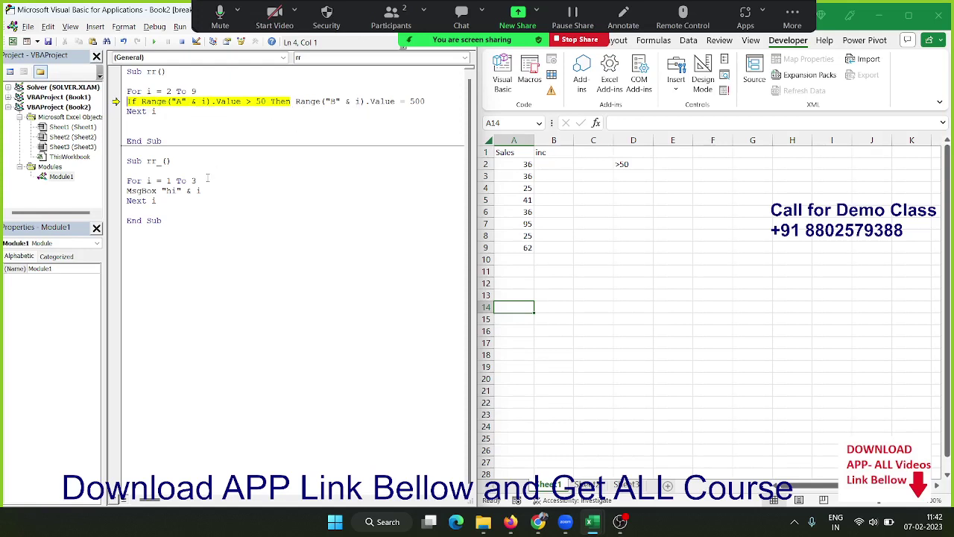
pyautogui.press('F8')
pyautogui.press('F8')
pyautogui.press('F8')
pyautogui.press('F8')
pyautogui.press('F8')
pyautogui.press('F8')
pyautogui.press('F8')
pyautogui.press('F8')
pyautogui.press('F8')
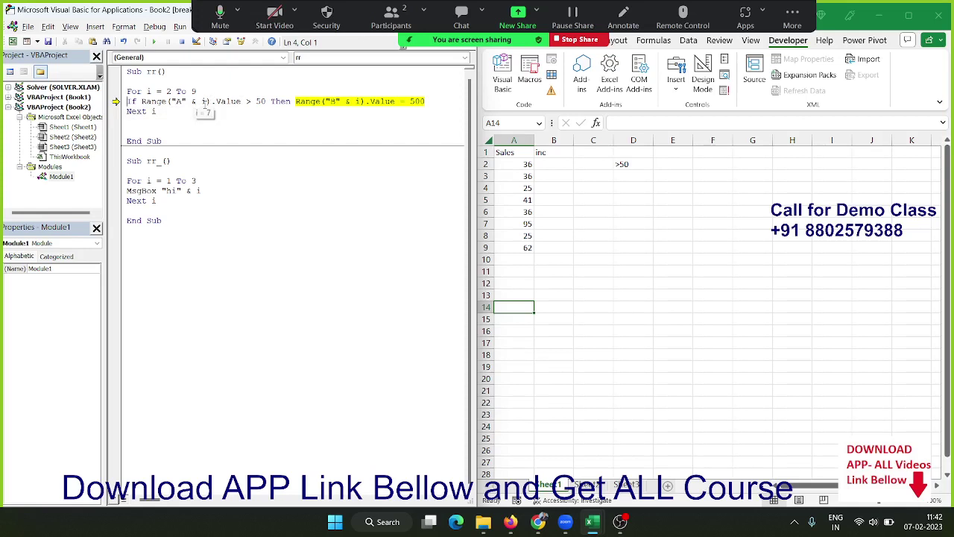
pyautogui.moveTo(321, 109)
pyautogui.press('F8')
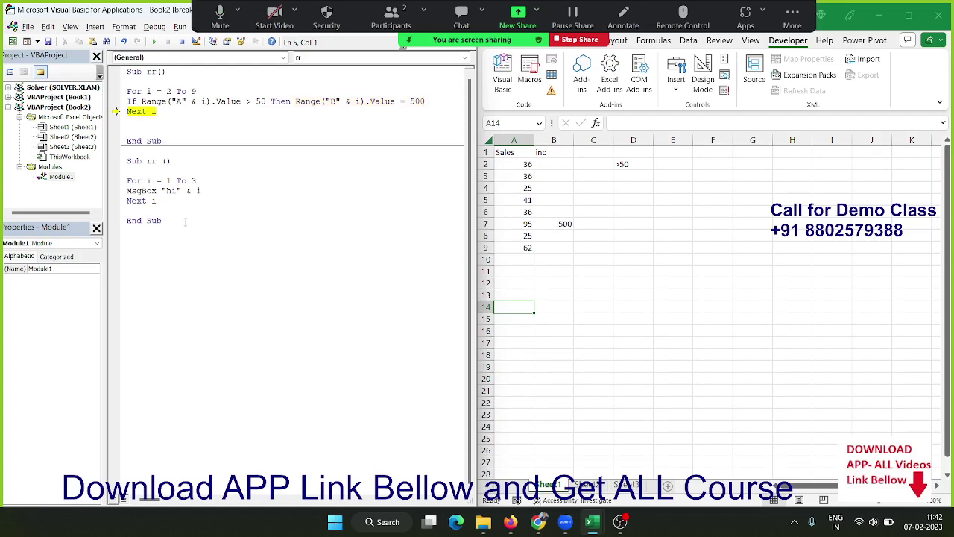
pyautogui.press('F8')
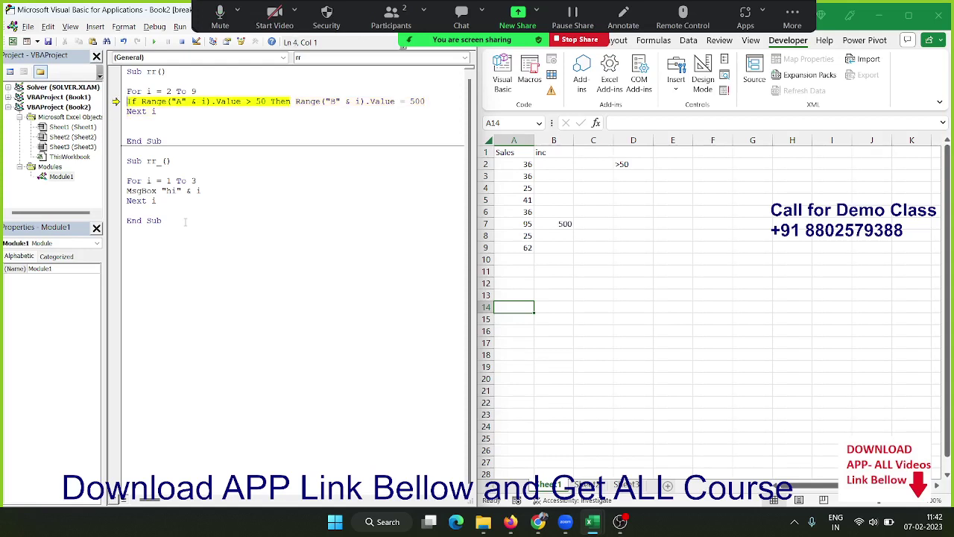
pyautogui.press('F8')
pyautogui.press('F8')
pyautogui.press('F8')
pyautogui.press('F8')
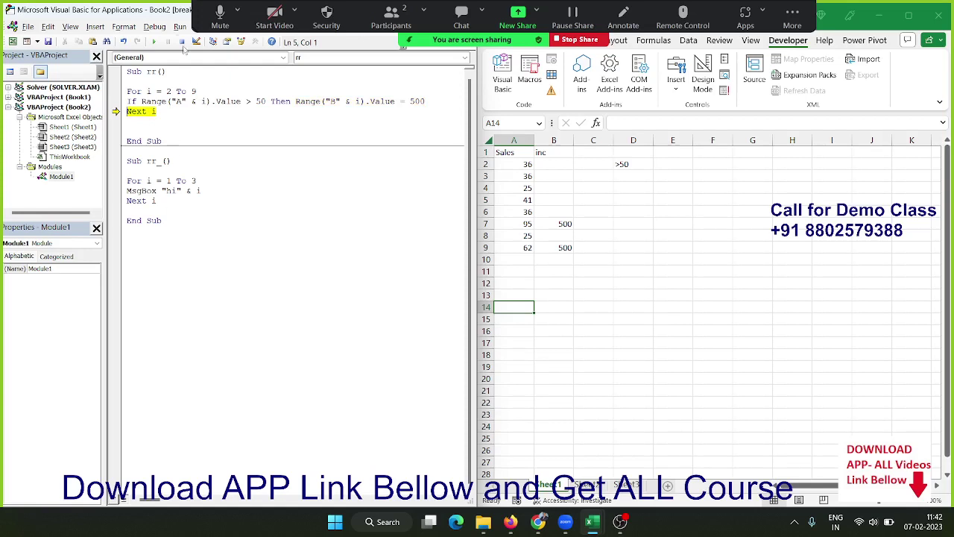
pyautogui.click(182, 43)
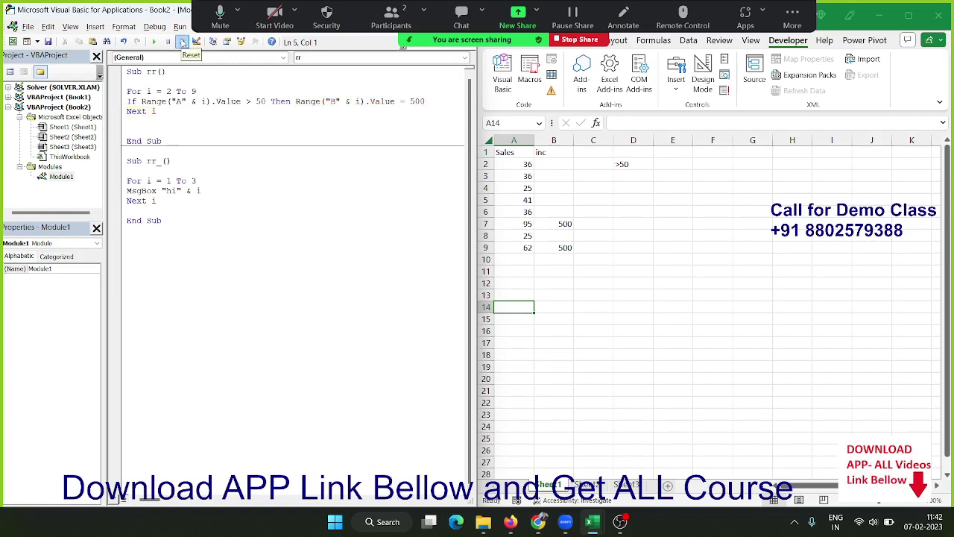
# Copy the whole rr procedure and paste it below the last macro
pyautogui.press('Up')
pyautogui.hotkey('shift', 'Down')
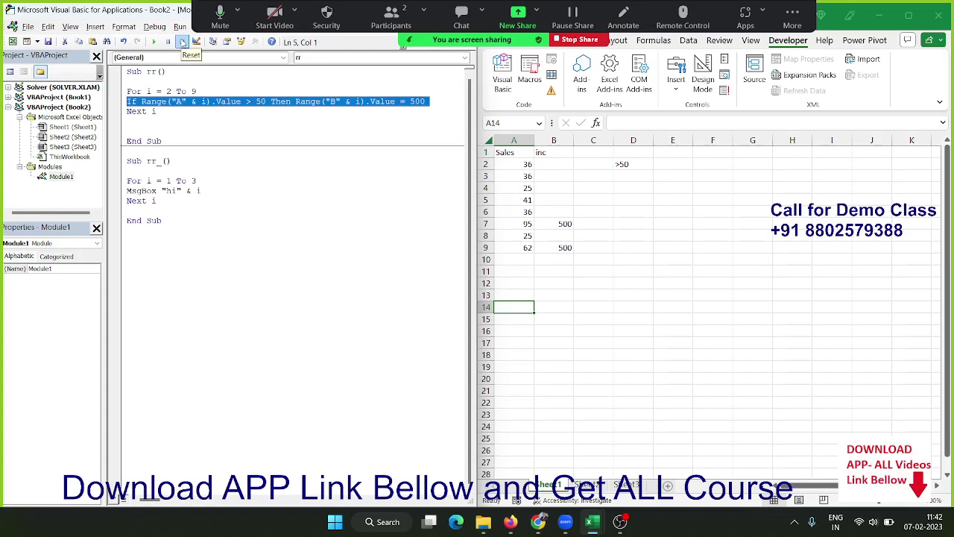
pyautogui.moveTo(178, 141)
pyautogui.mouseDown()
pyautogui.moveTo(129, 66)
pyautogui.moveTo(119, 190)
pyautogui.mouseUp()
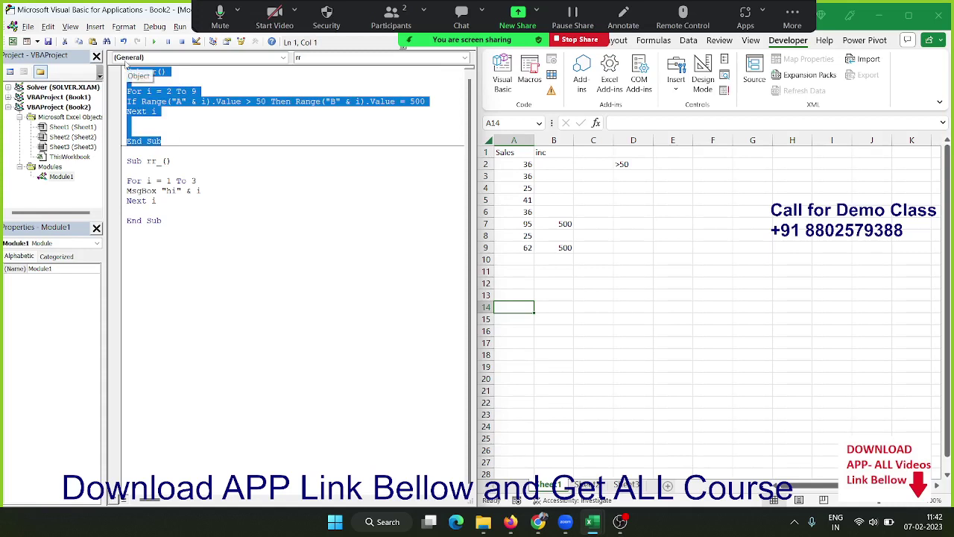
pyautogui.click(140, 244)
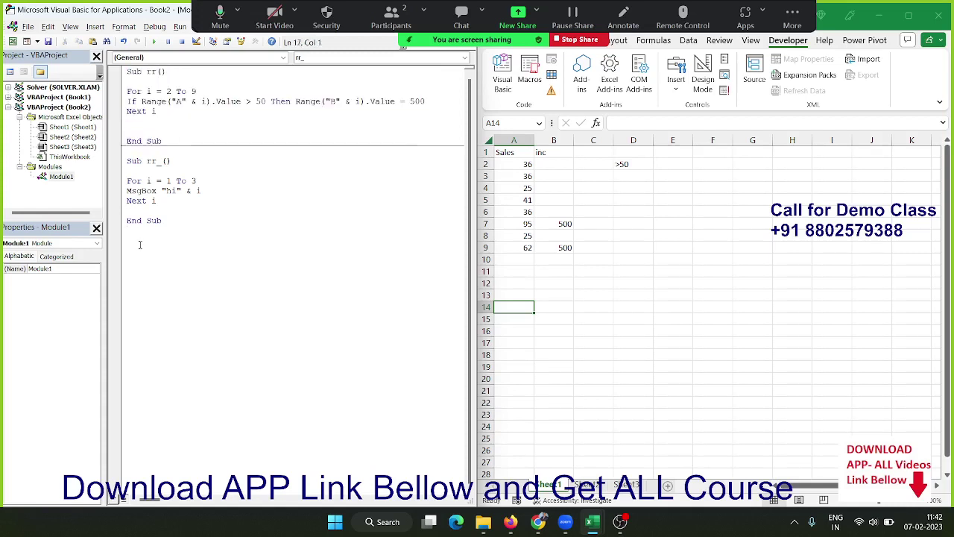
pyautogui.write('Sub rr()  For i = 2 To 9 If Range("A" & i).Value > 50 Then Range("B" & i).Value = 500 Next i   End Sub')
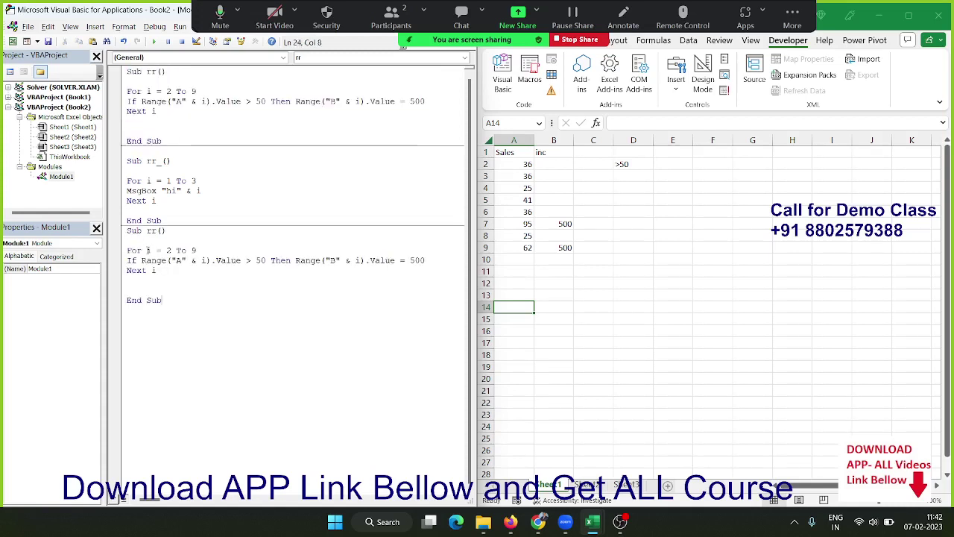
# Split the pasted If line into a block and start a Range("A" & i) statement inside it
pyautogui.click(295, 261)
pyautogui.press('Return')
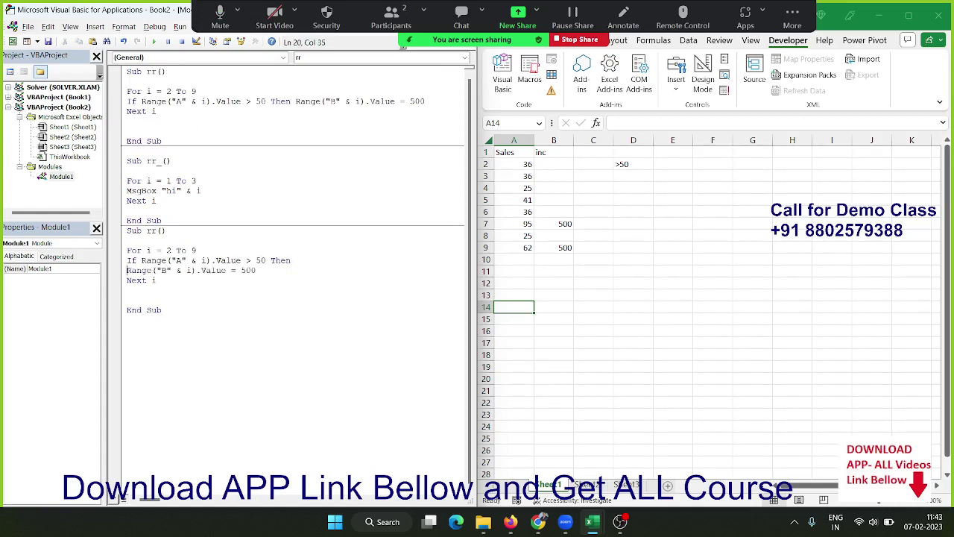
pyautogui.press('Down')
pyautogui.press('Return')
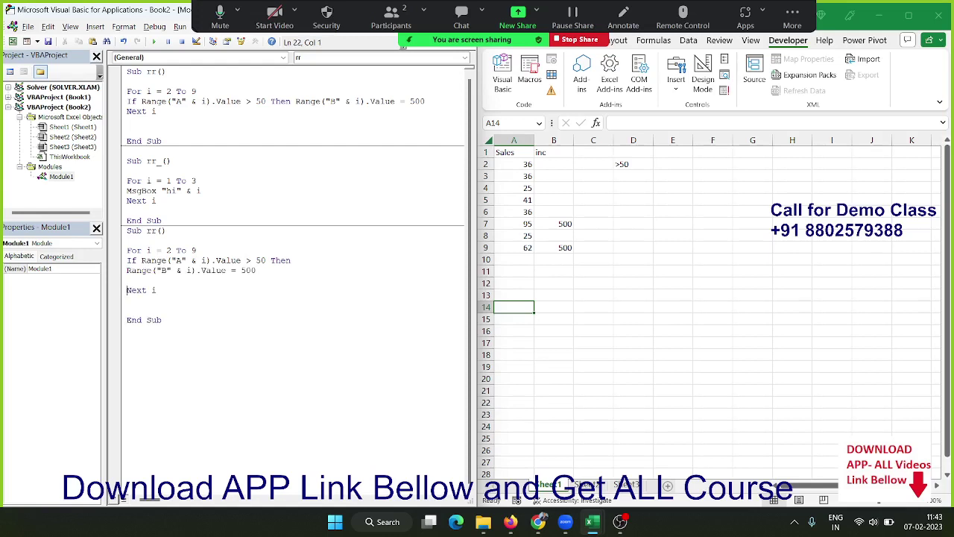
pyautogui.write('r')
pyautogui.write('ange(')
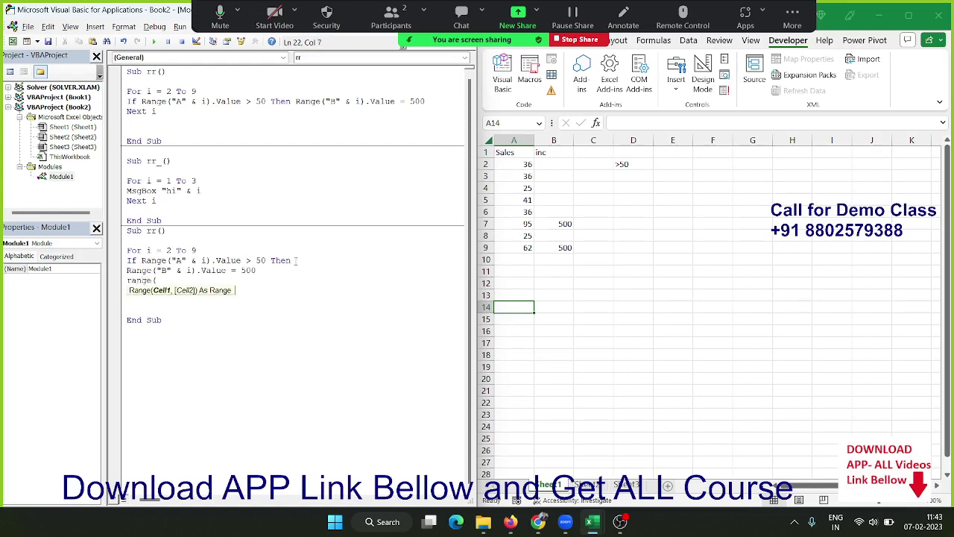
pyautogui.write('"A')
pyautogui.write('" & ')
pyautogui.write('i)')
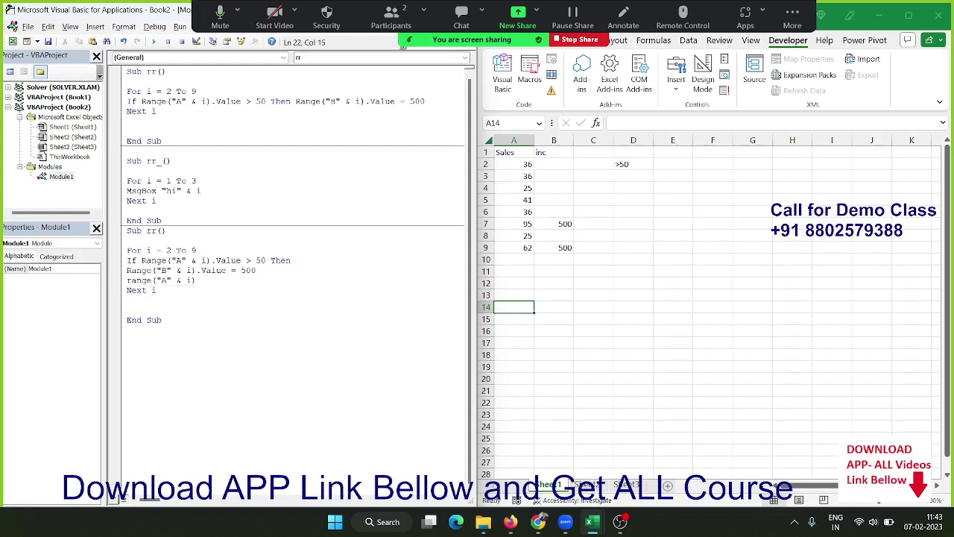
pyautogui.write('.v')
pyautogui.press('Down')
pyautogui.press('Tab')
pyautogui.write('=')
# Make that line Range("A" & i).Interior.Color = vbRed and close the block with End If
pyautogui.press('BackSpace')
pyautogui.press('BackSpace')
pyautogui.press('BackSpace')
pyautogui.press('BackSpace')
pyautogui.press('BackSpace')
pyautogui.press('BackSpace')
pyautogui.write('.in')
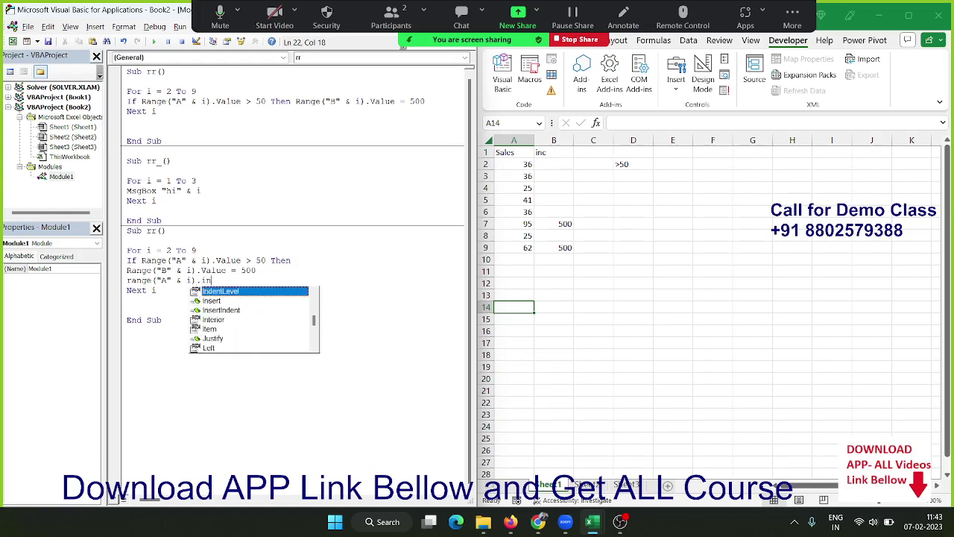
pyautogui.press('Down')
pyautogui.press('Down')
pyautogui.press('Down')
pyautogui.write('terior')
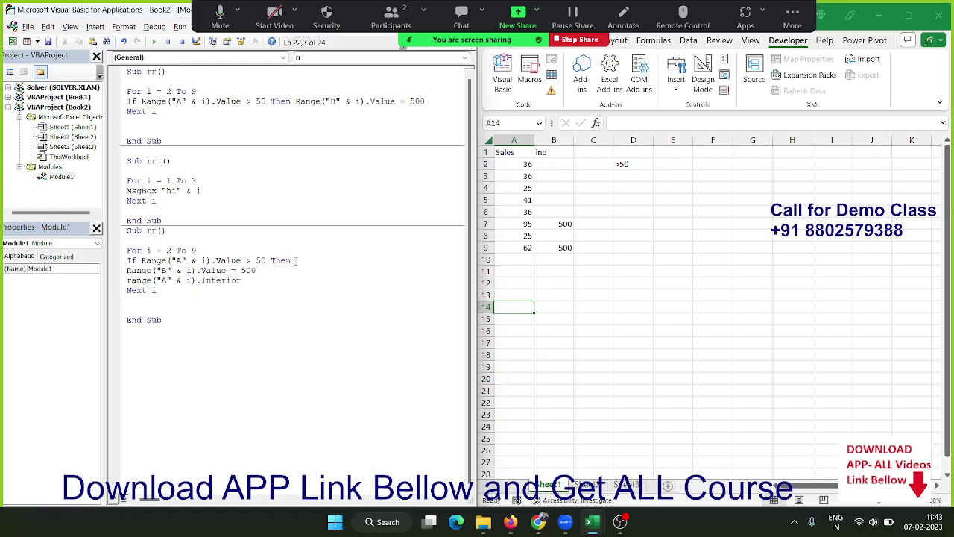
pyautogui.write('.co')
pyautogui.press('Tab')
pyautogui.write('=vbre')
pyautogui.write('d')
pyautogui.click(157, 290)
pyautogui.click(343, 284)
pyautogui.press('Return')
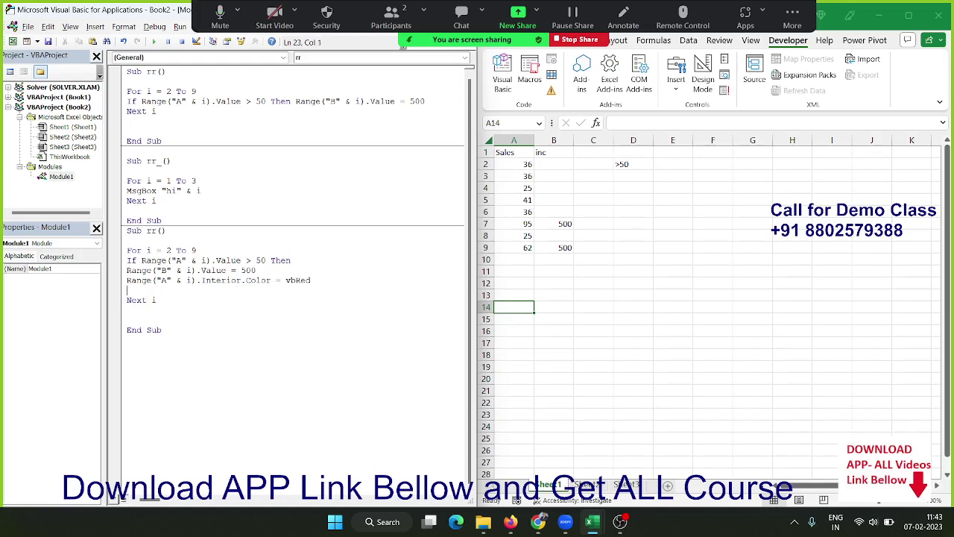
pyautogui.write('end if')
# Clear the ambiguous name error by renaming the copy to rr_1, then run it to colour A7 and A9 red
pyautogui.click(199, 238)
pyautogui.click(153, 43)
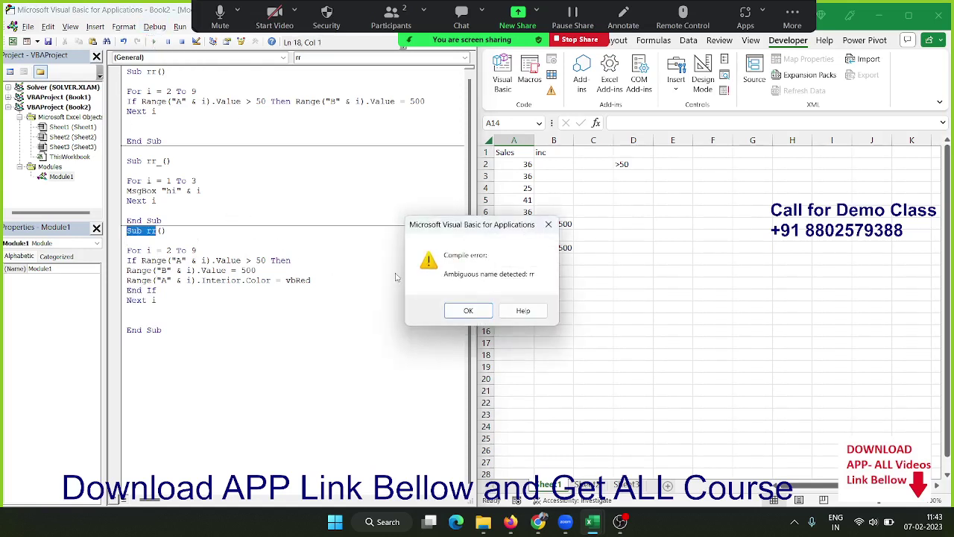
pyautogui.click(483, 311)
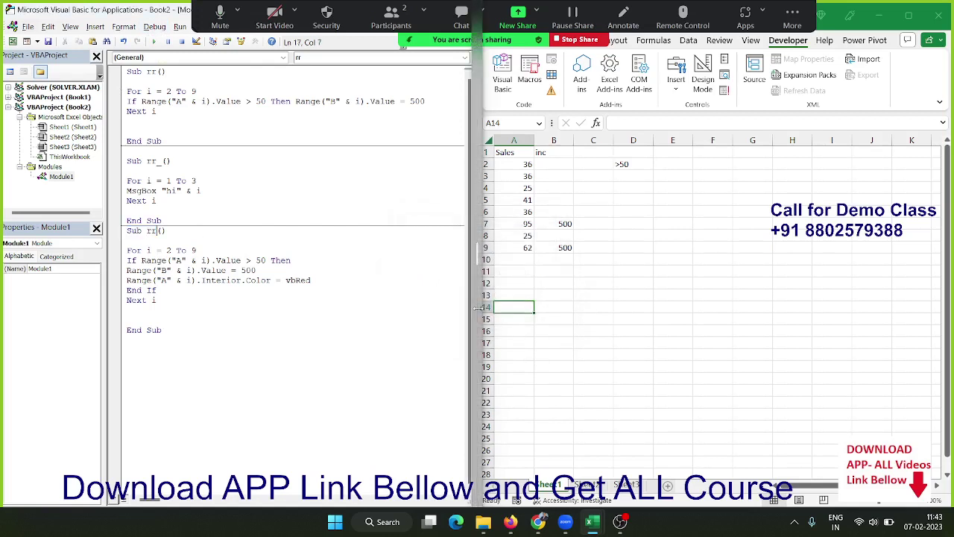
pyautogui.write('_')
pyautogui.write('1')
pyautogui.click(267, 307)
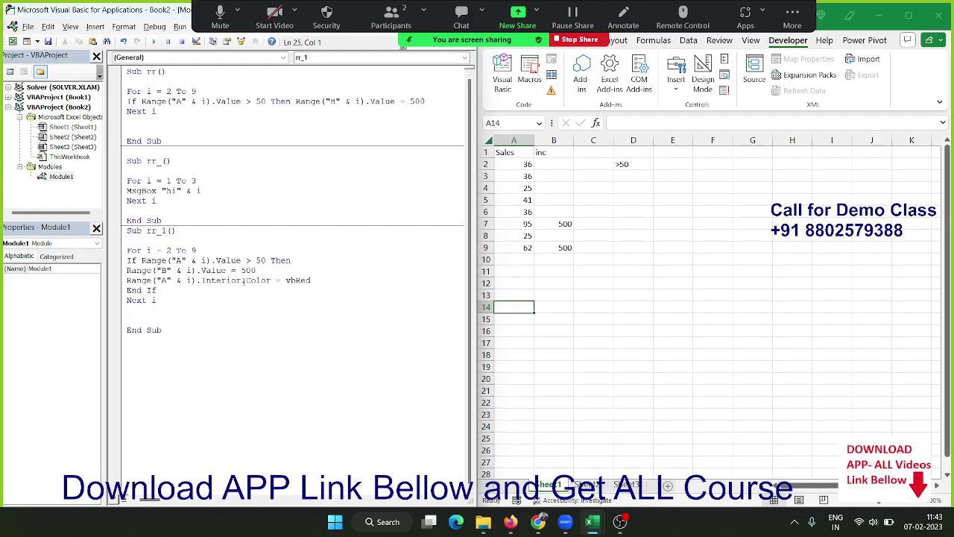
pyautogui.click(244, 280)
pyautogui.click(153, 42)
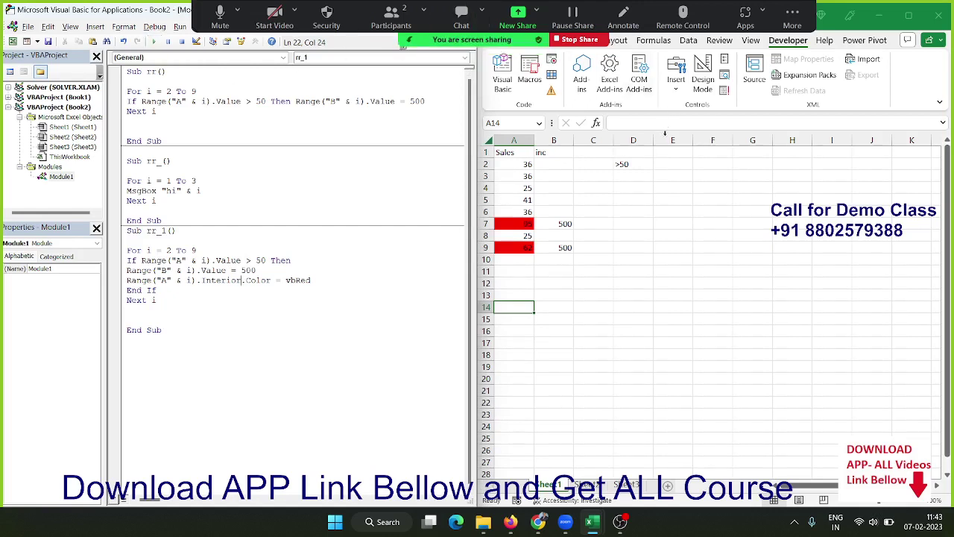
# Enter 500 in E2 and 100 in E3
pyautogui.click(638, 175)
pyautogui.click(677, 161)
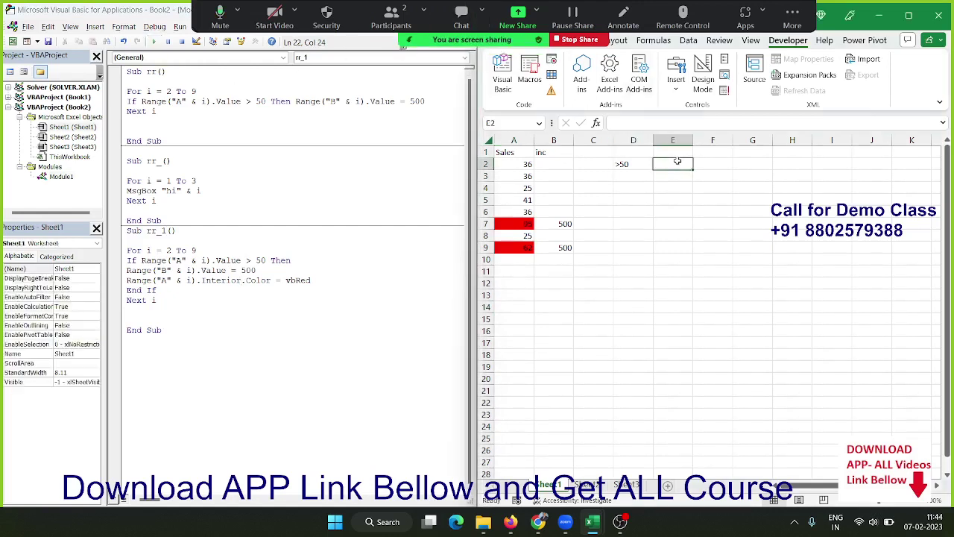
pyautogui.write('500')
pyautogui.press('Return')
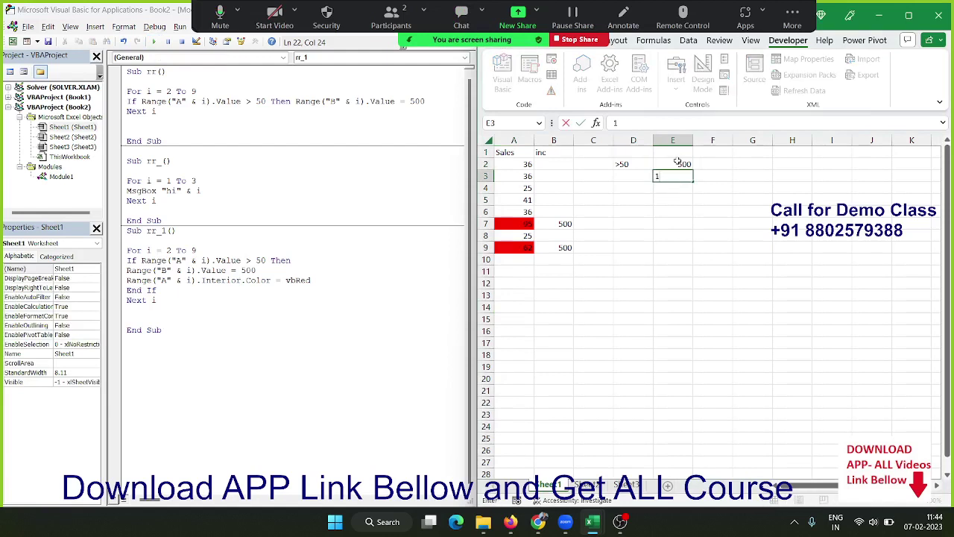
pyautogui.write('100')
pyautogui.press('Return')
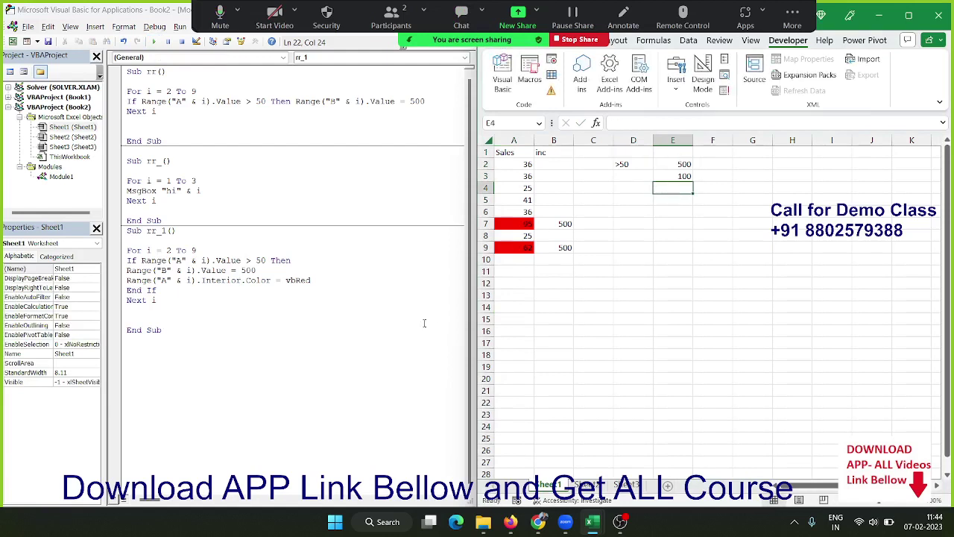
# Copy rr_1's For loop body, trying a paste below it and undoing the duplicate
pyautogui.click(237, 361)
pyautogui.moveTo(207, 339); pyautogui.dragTo(112, 257)
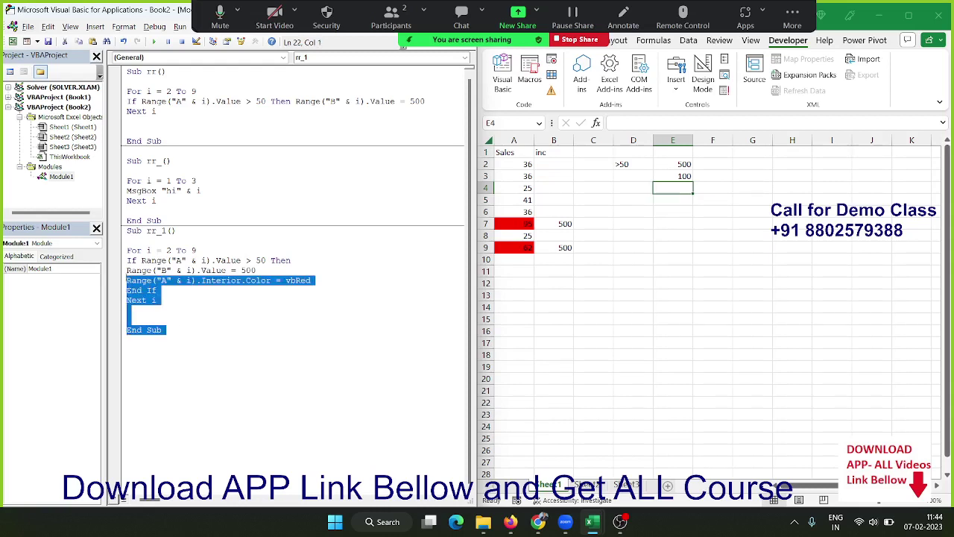
pyautogui.hotkey('ctrl', 'End')
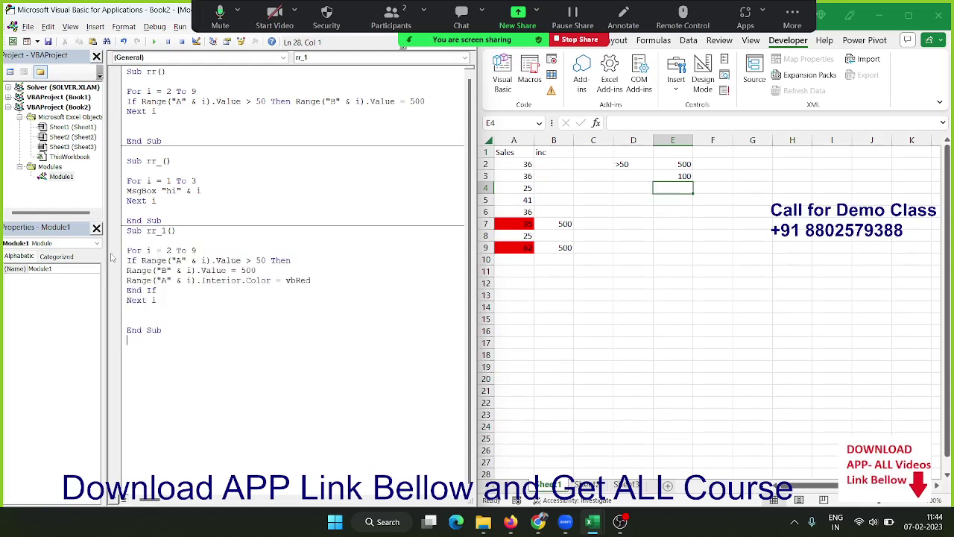
pyautogui.write('For i = 2 To 9 If Range("A" & i).Value > 50 Then Range("B" & i).Value = 500 Range("A" & i).Interior.Color = vbRed End If Next i   End Sub')
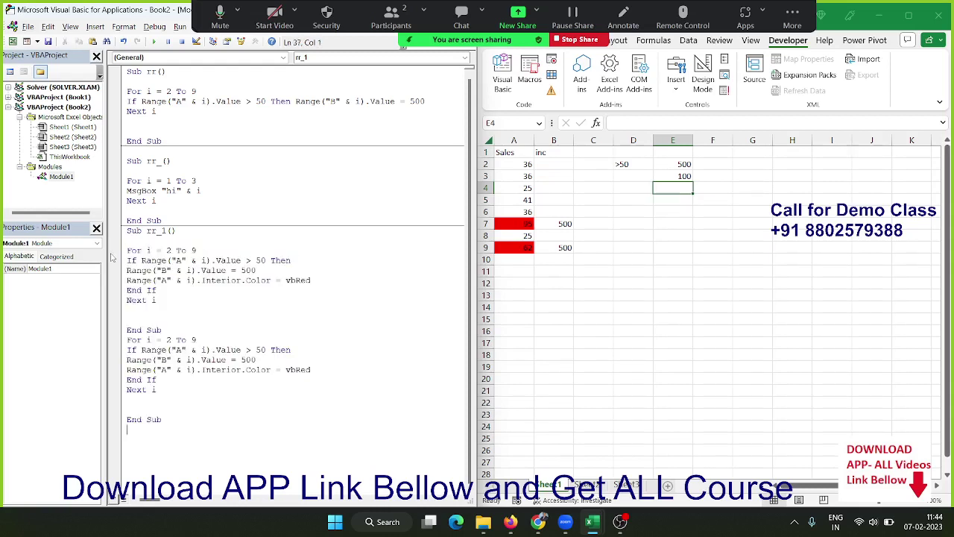
pyautogui.hotkey('ctrl', 'a')
pyautogui.hotkey('ctrl', 'End')
pyautogui.hotkey('ctrl', 'z')
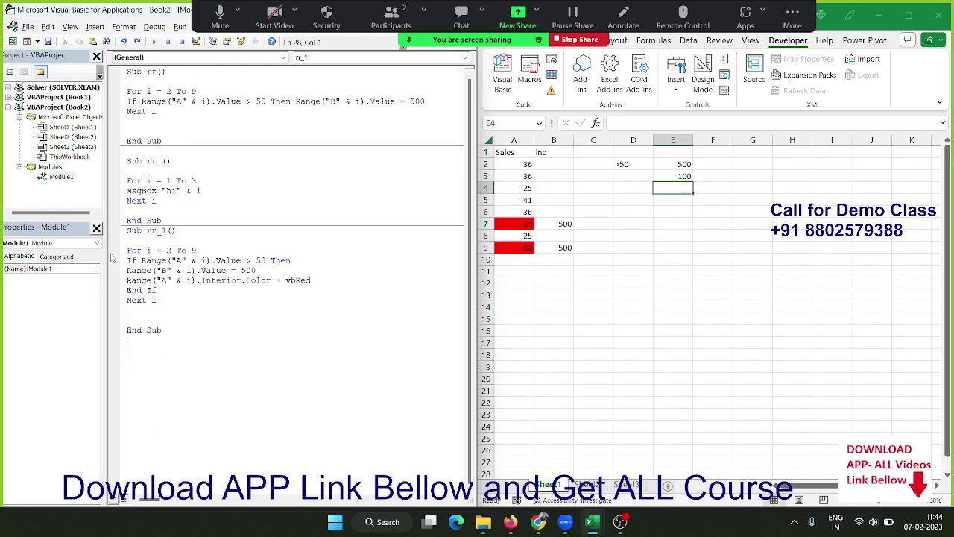
# Add a Sub if_1() header below rr_1, fixing the 'sun' typo, and paste the copied loop into it
pyautogui.press('Return')
pyautogui.press('Return')
pyautogui.write('sun ')
pyautogui.write('if ')
pyautogui.write('i')
pyautogui.click(127, 389)
pyautogui.press('Down')
pyautogui.press('Down')
pyautogui.press('Down')
pyautogui.click(127, 360)
pyautogui.press('BackSpace')
pyautogui.write('b')
pyautogui.press('Return')
pyautogui.write('For i = 2 To 9 If Range("A" & i).Value > 50 Then Range("B" & i).Value = 500 Range("A" & i).Interior.Color = vbRed End If Next i   End Sub')
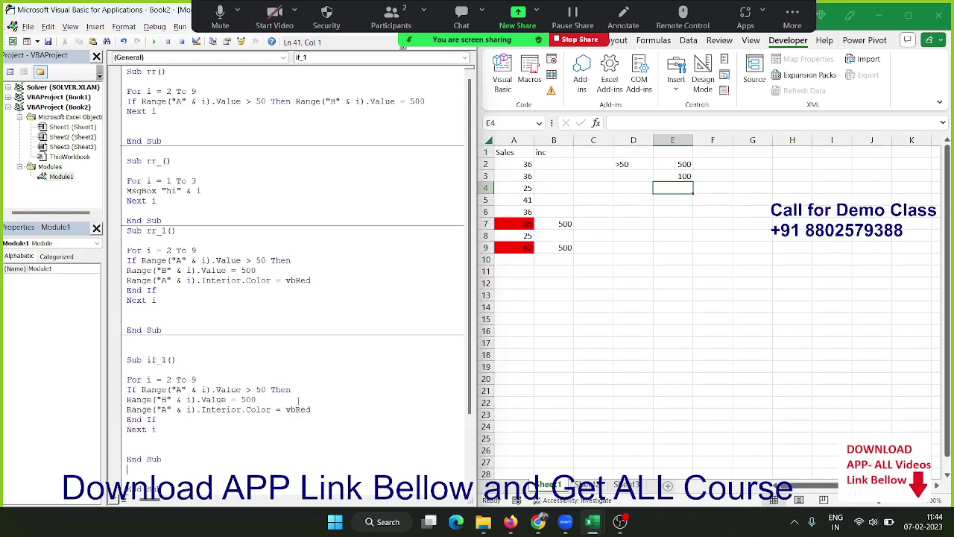
# In if_1, replace the red-colouring line with Else and Range("B" & i).Value = 100
pyautogui.moveTo(327, 410); pyautogui.dragTo(127, 409)
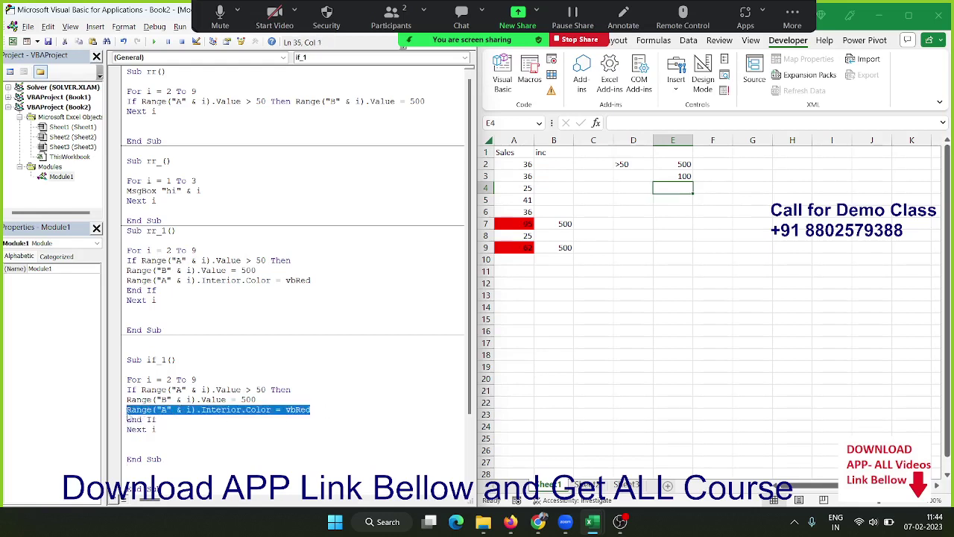
pyautogui.press('BackSpace')
pyautogui.write('E')
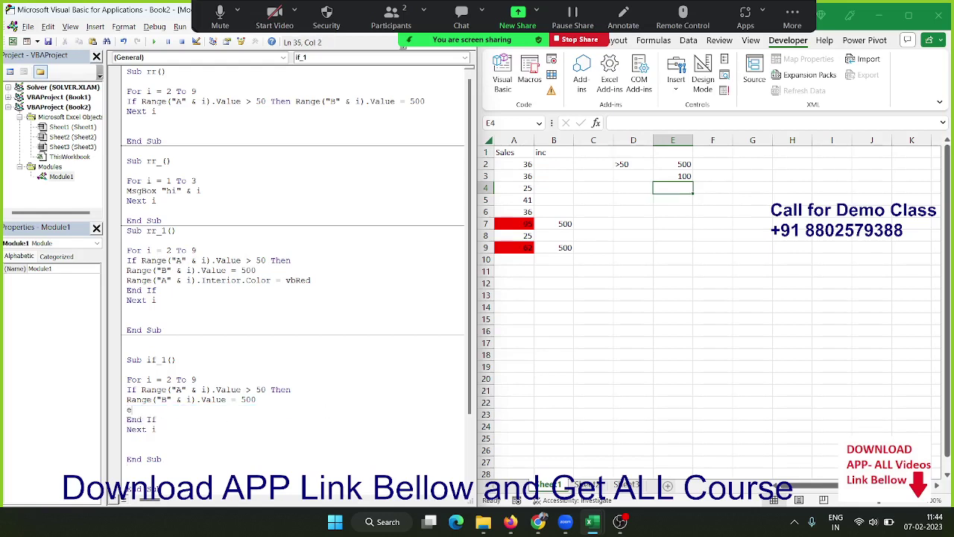
pyautogui.write('lse')
pyautogui.press('Return')
pyautogui.press('Return')
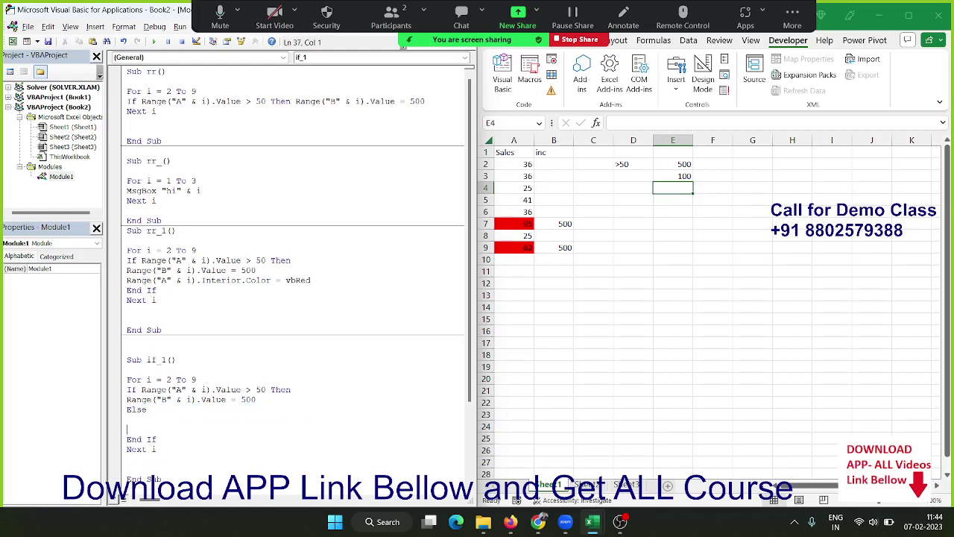
pyautogui.click(127, 419)
pyautogui.write('ran')
pyautogui.write('ge(')
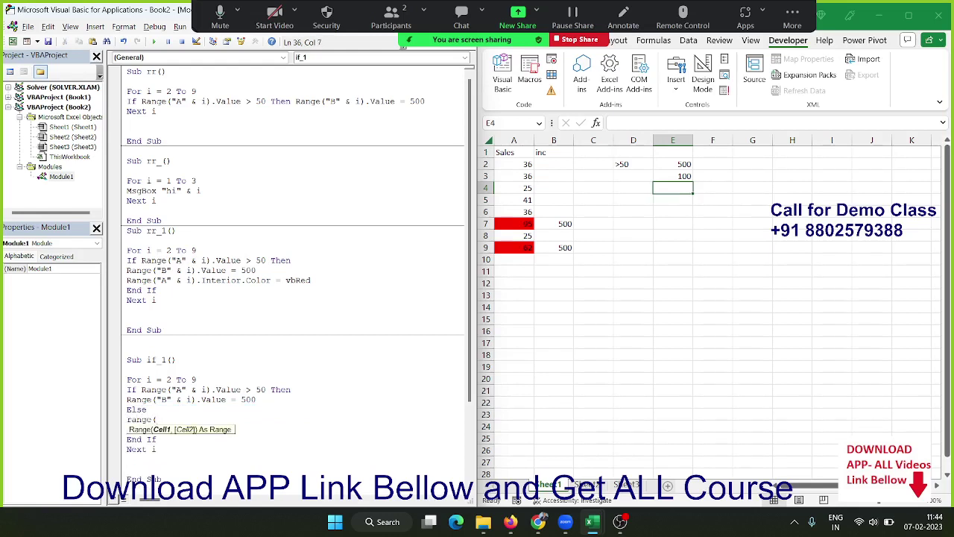
pyautogui.write('"B" ')
pyautogui.write('& i')
pyautogui.write('))')
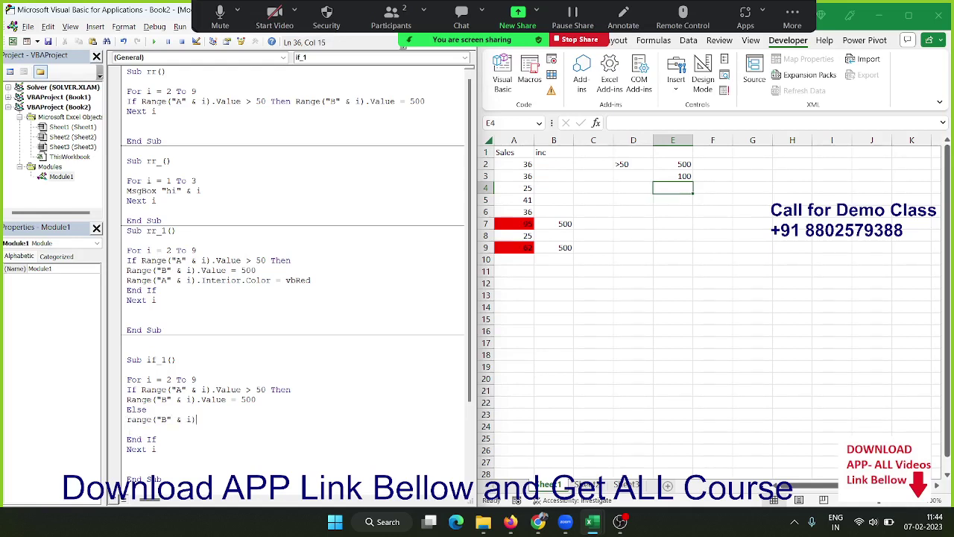
pyautogui.write('.v')
pyautogui.press('Down')
pyautogui.press('Tab')
pyautogui.write('=')
pyautogui.write('100')
# Clear the compile error by deleting the stray End Sub, then rerun if_1 to fill column B
pyautogui.click(199, 479)
pyautogui.click(181, 399)
pyautogui.click(154, 43)
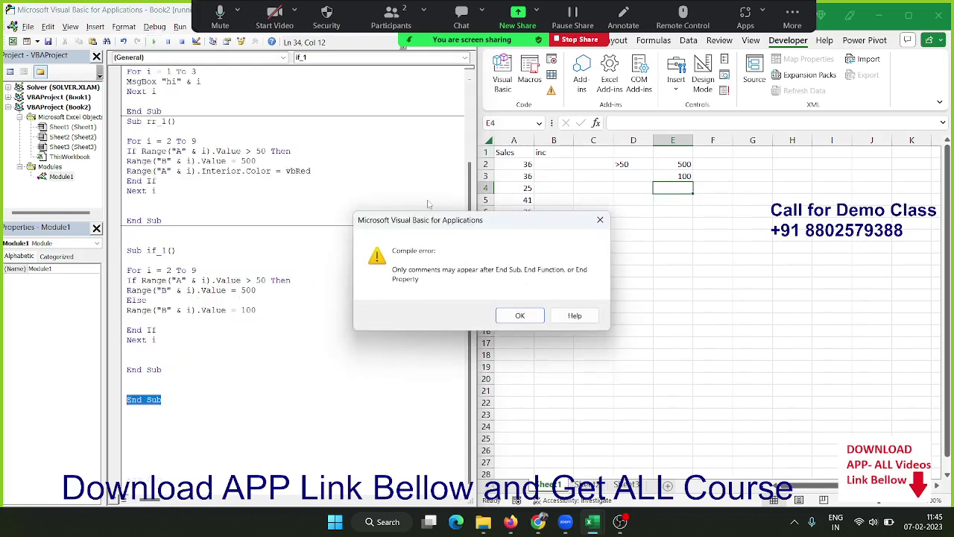
pyautogui.click(530, 322)
pyautogui.press('Delete')
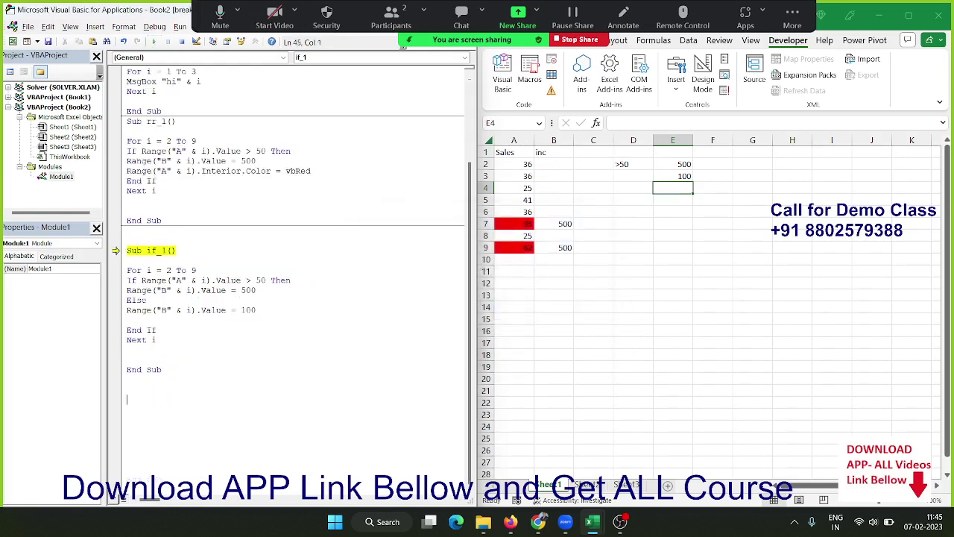
pyautogui.click(272, 331)
pyautogui.click(154, 42)
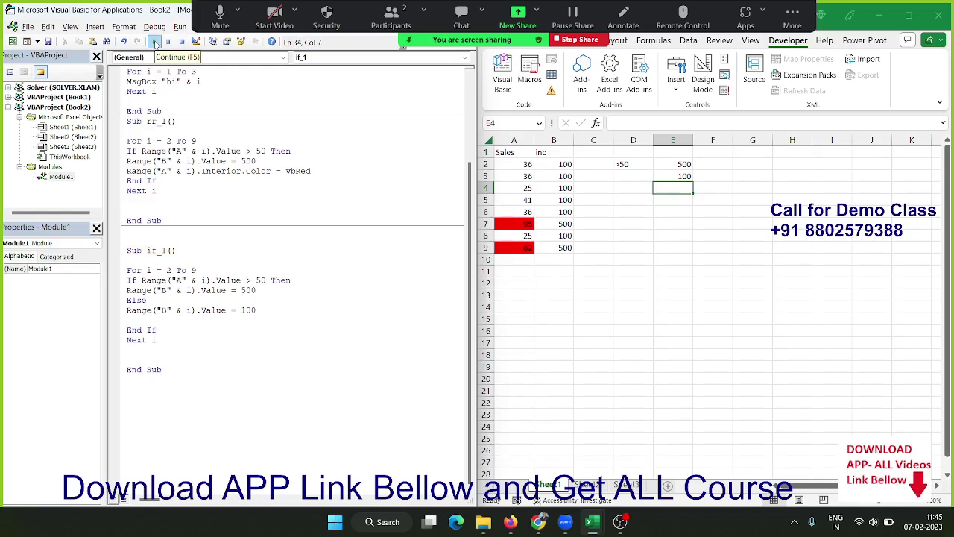
pyautogui.hotkey('ctrl', 'Up')
pyautogui.hotkey('ctrl', 'Up')
pyautogui.hotkey('ctrl', 'Up')
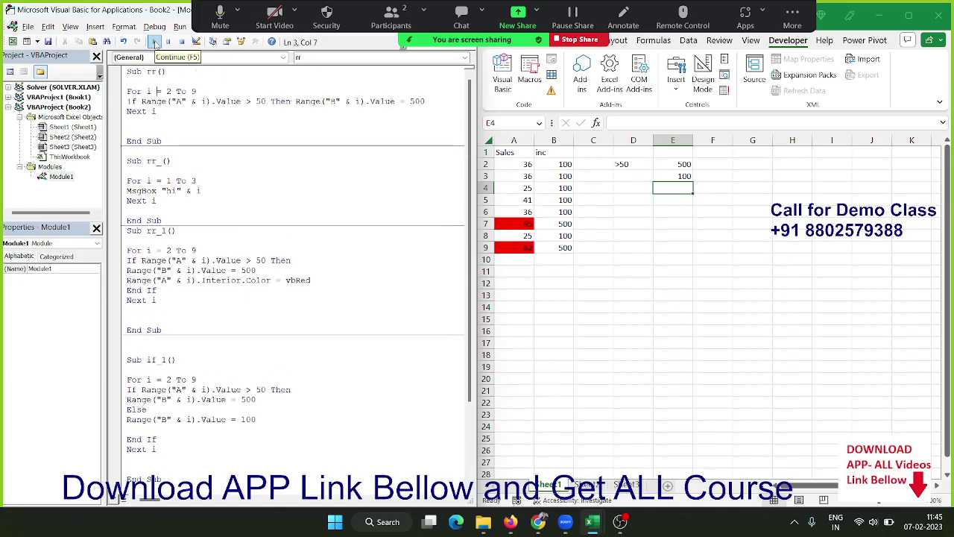
pyautogui.press('Down')
pyautogui.press('Right')
pyautogui.press('Right')
pyautogui.press('Right')
pyautogui.press('Right')
pyautogui.press('Right')
pyautogui.press('Right')
pyautogui.press('Right')
pyautogui.press('Right')
pyautogui.press('Right')
pyautogui.press('Right')
pyautogui.hotkey('shift', 'Left')
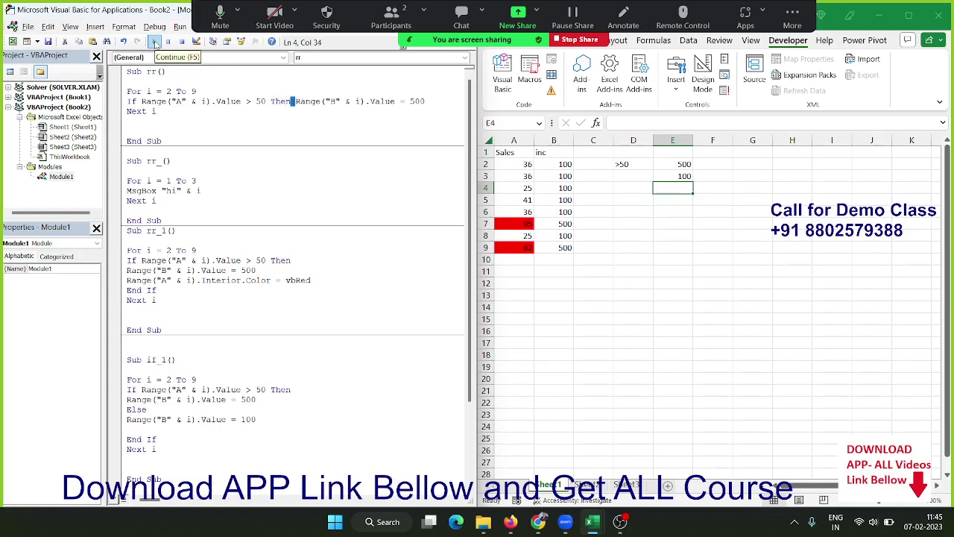
pyautogui.hotkey('shift', 'Left')
pyautogui.press('Down')
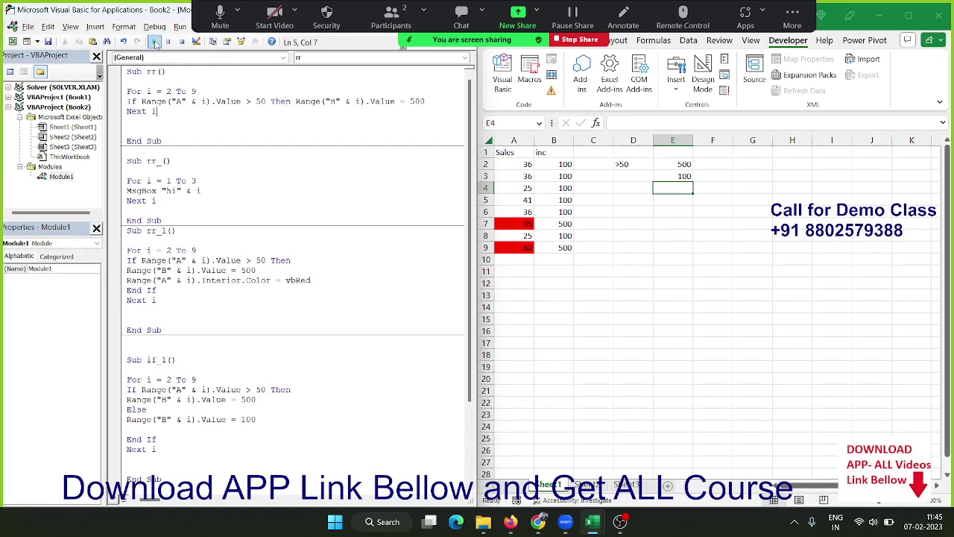
pyautogui.press('Down')
pyautogui.press('Down')
pyautogui.press('Down')
pyautogui.press('Down')
pyautogui.hotkey('shift', 'Down')
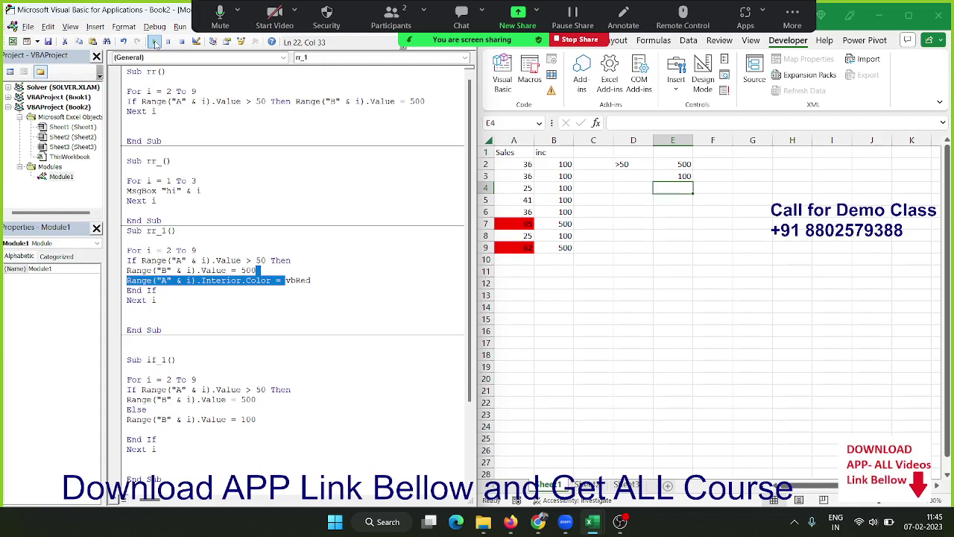
# Insert a blank line before End If in rr_1 and highlight its two If statements
pyautogui.click(155, 42)
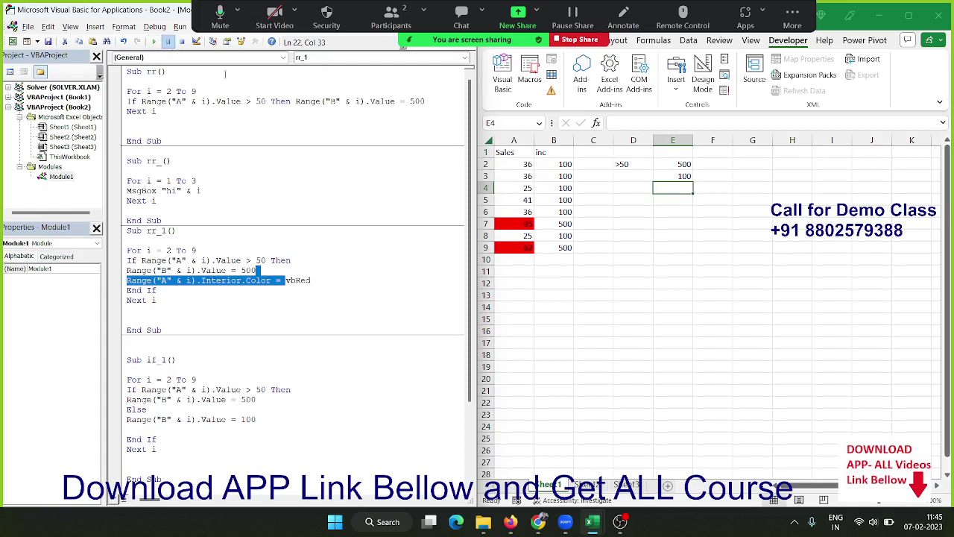
pyautogui.click(322, 279)
pyautogui.press('Return')
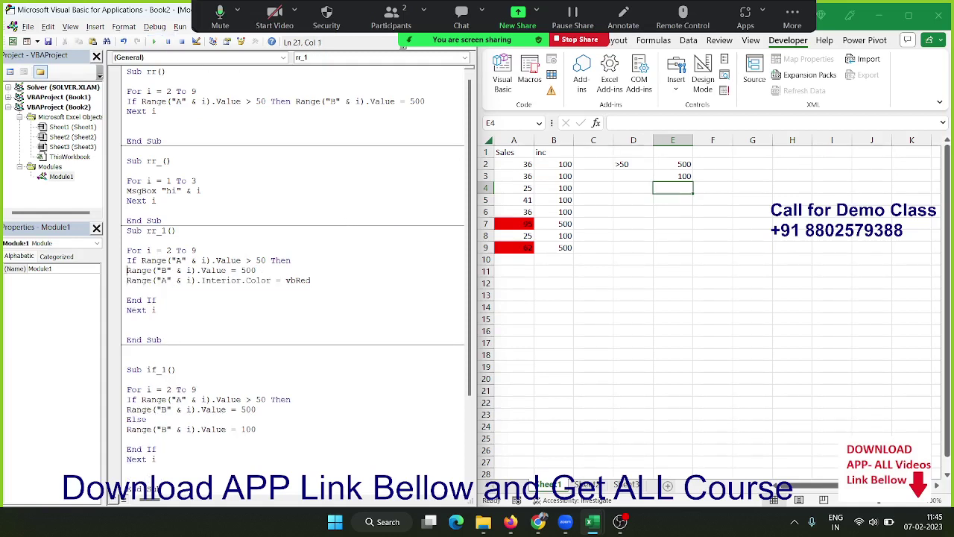
pyautogui.moveTo(127, 270); pyautogui.dragTo(127, 309)
# Add a blank line above Else in if_1 and highlight the lines writing 500 and 100
pyautogui.click(127, 400)
pyautogui.moveTo(126, 400); pyautogui.dragTo(126, 469)
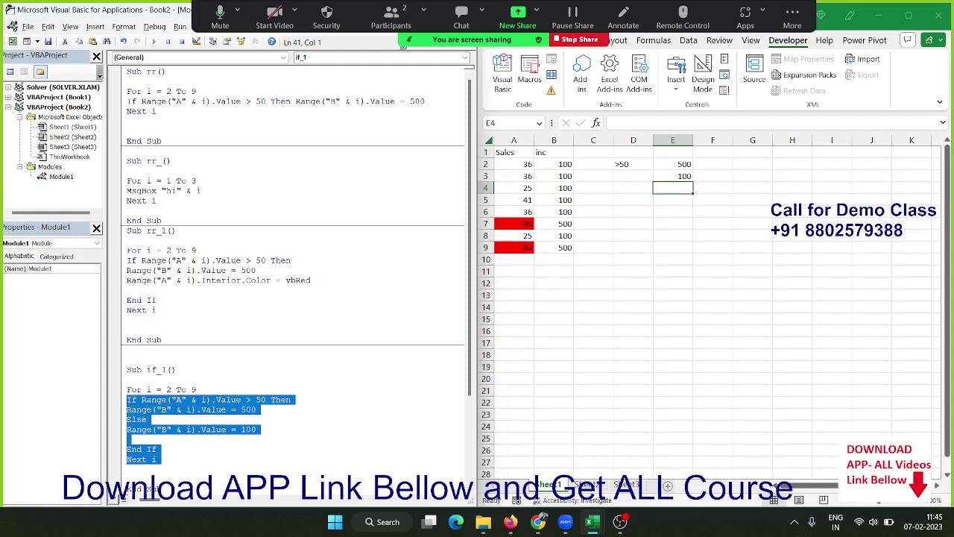
pyautogui.click(127, 399)
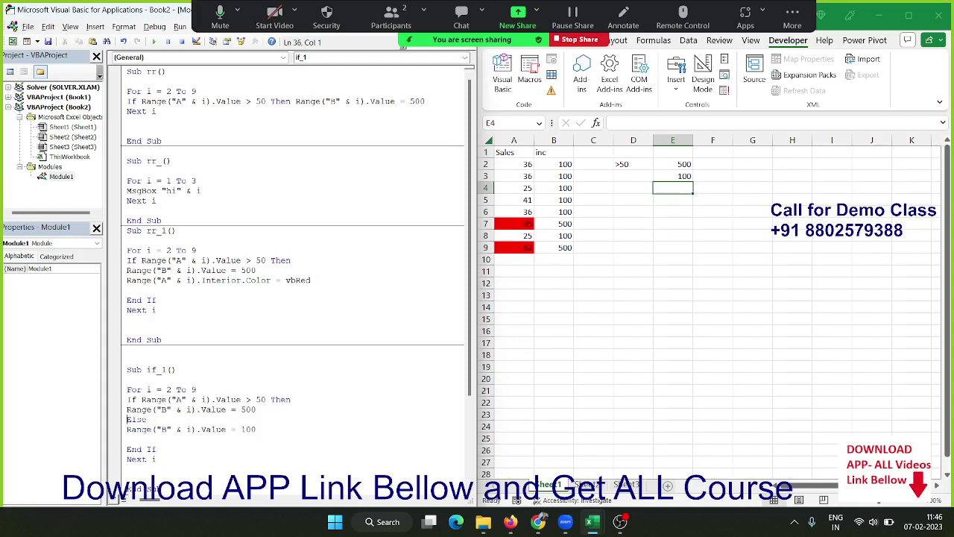
pyautogui.press('Return')
pyautogui.press('Up')
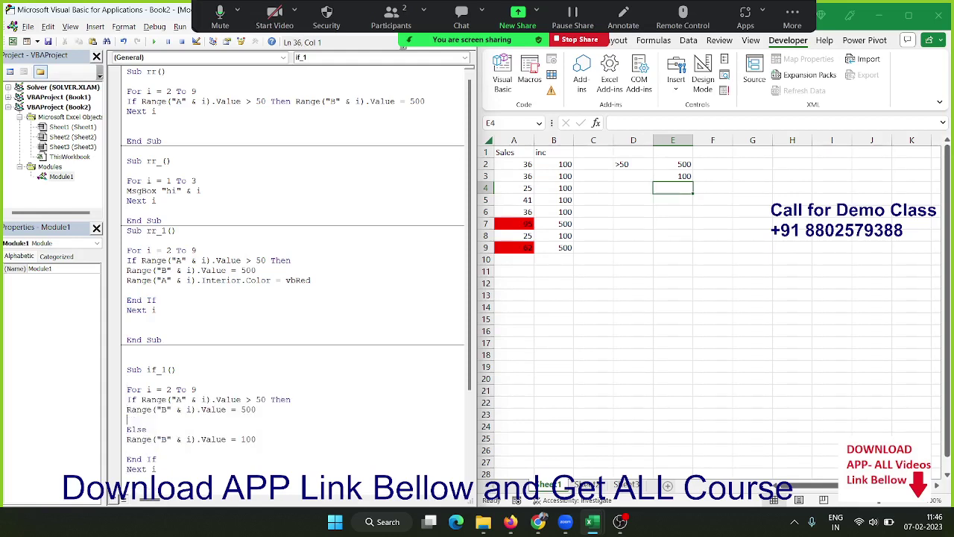
pyautogui.click(127, 430)
pyautogui.moveTo(127, 410); pyautogui.dragTo(127, 429)
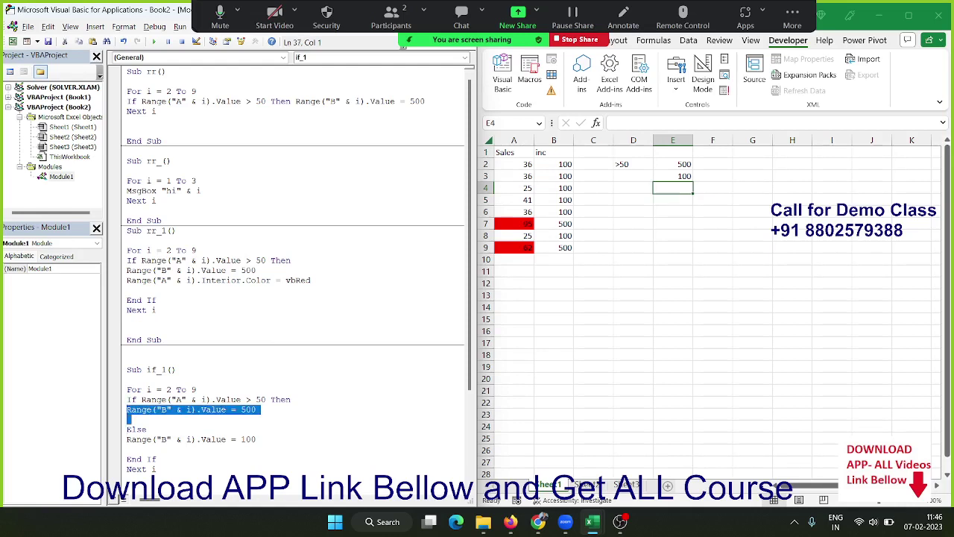
pyautogui.click(127, 448)
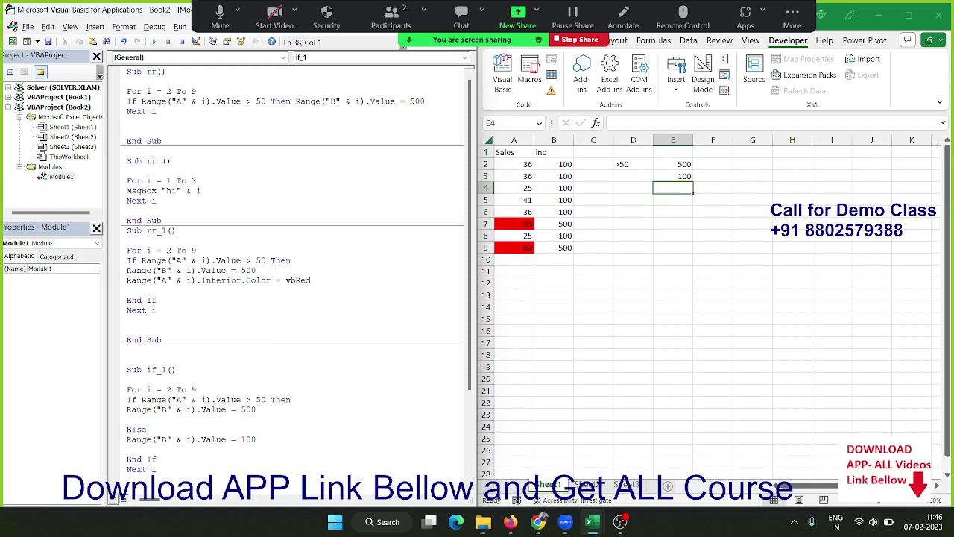
pyautogui.moveTo(127, 439); pyautogui.dragTo(128, 455)
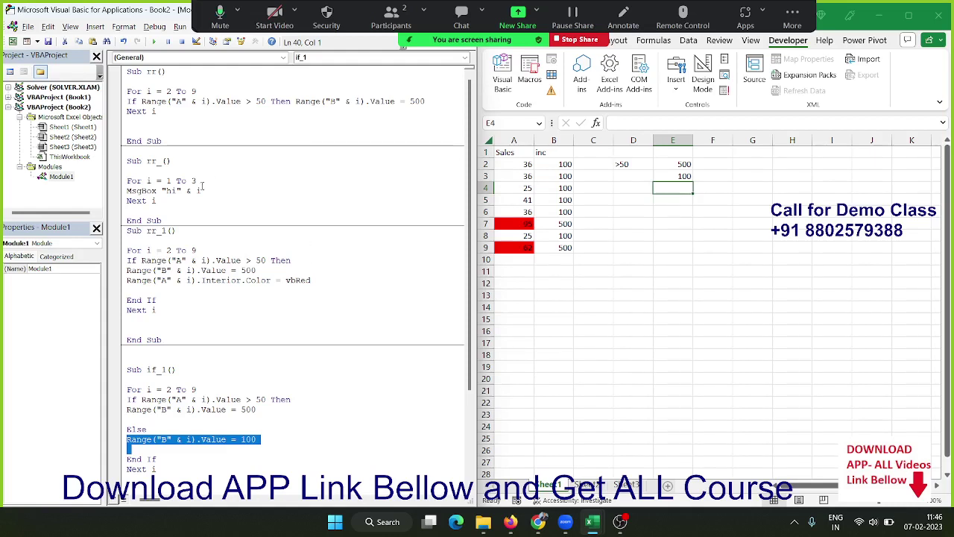
# Highlight the > in rr_1's condition, then step into rr_1 with F8
pyautogui.moveTo(244, 260); pyautogui.dragTo(250, 260)
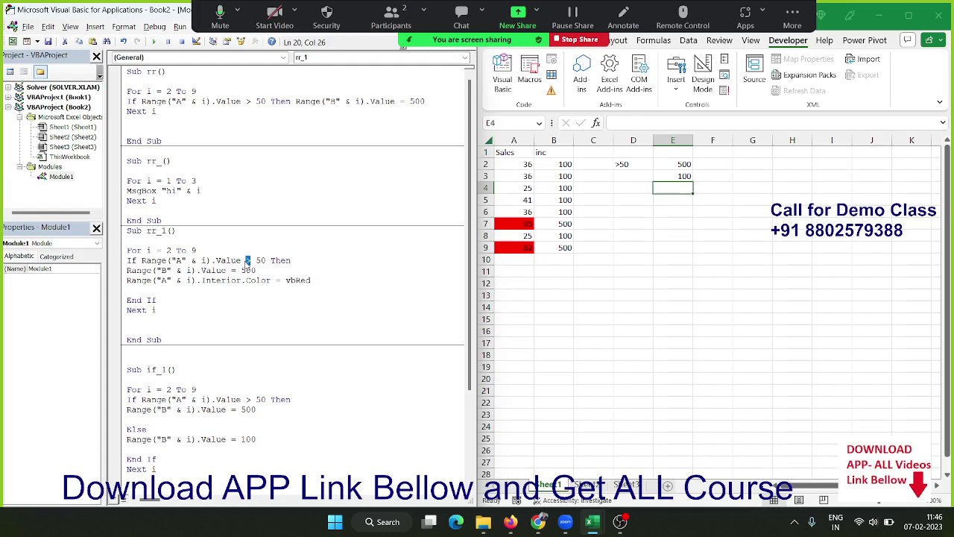
pyautogui.press('F8')
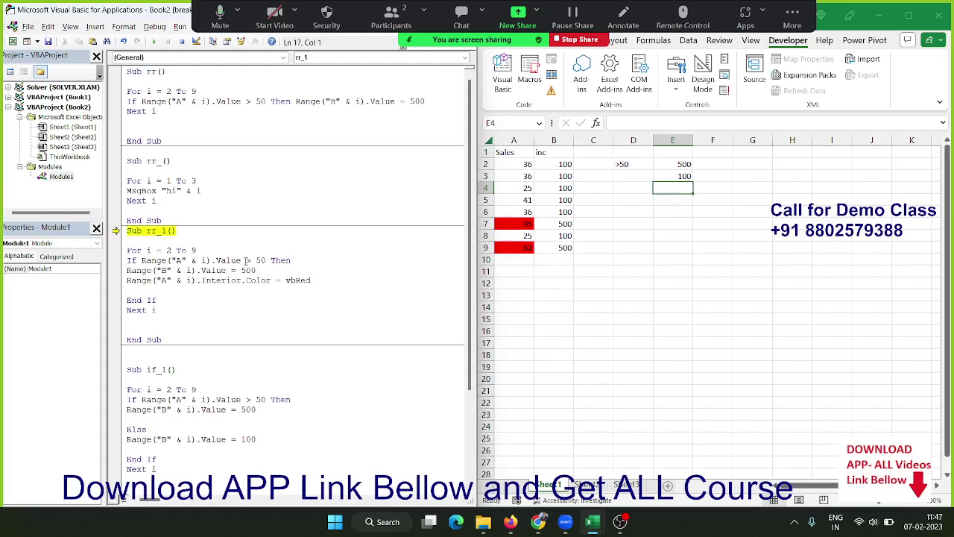